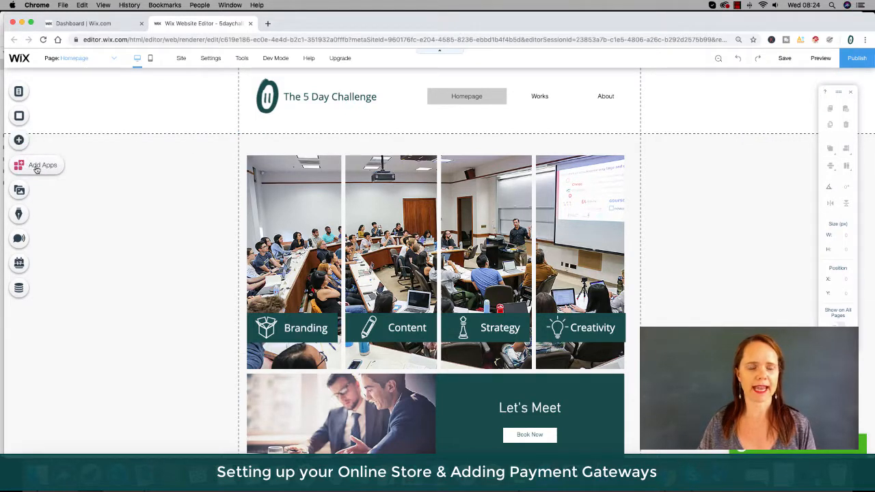
# Open the App Market and search it for ecwid.
pyautogui.click(37, 169)
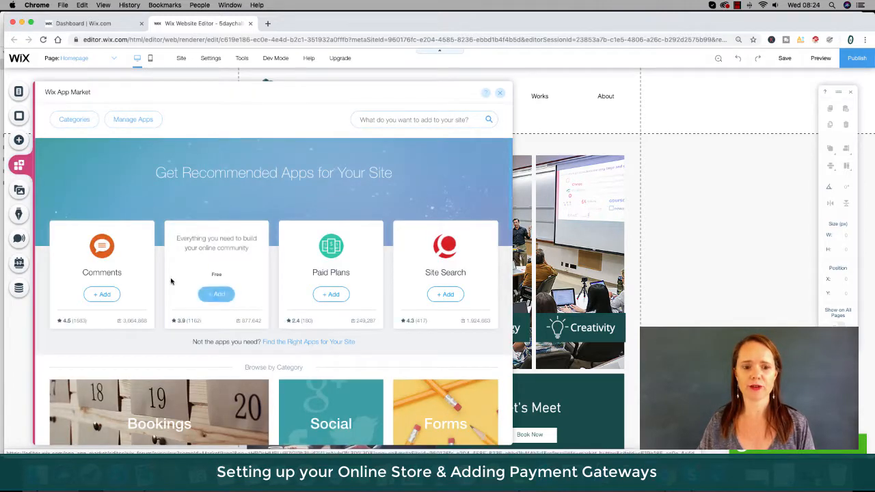
pyautogui.scroll(-3, 173, 283)
pyautogui.scroll(-5, 173, 286)
pyautogui.scroll(3, 173, 285)
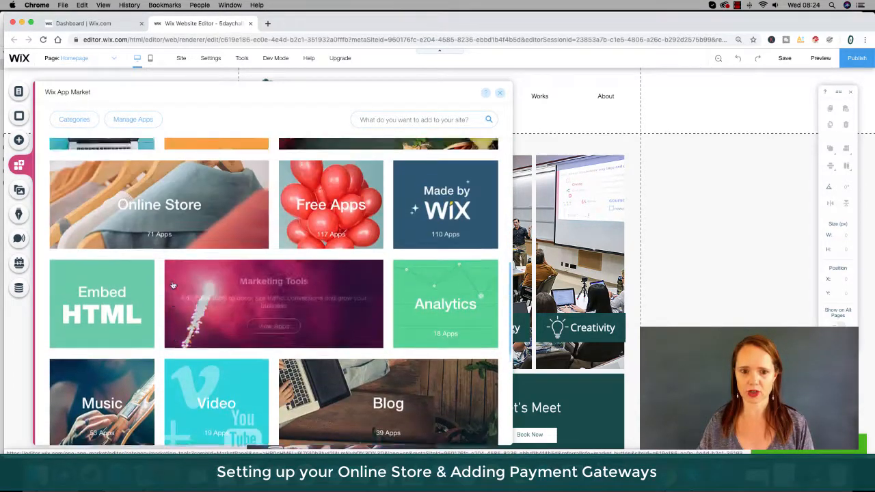
pyautogui.scroll(5, 173, 285)
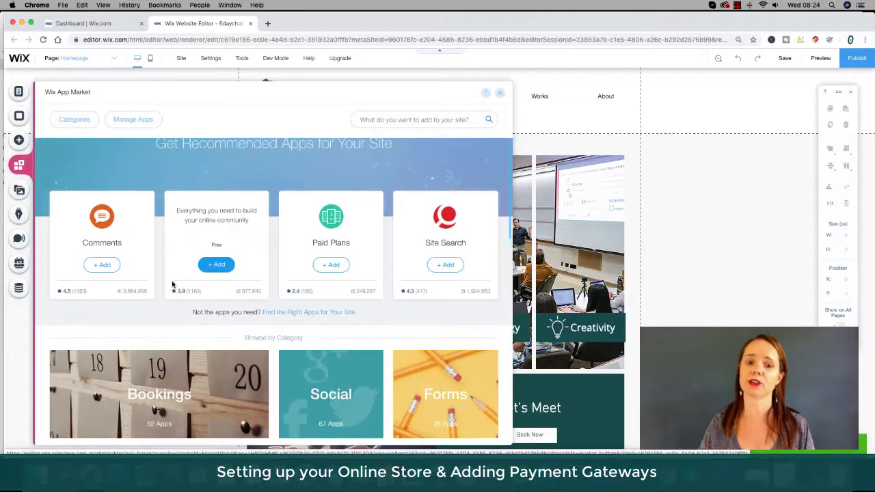
pyautogui.click(388, 120)
pyautogui.write('ecwid')
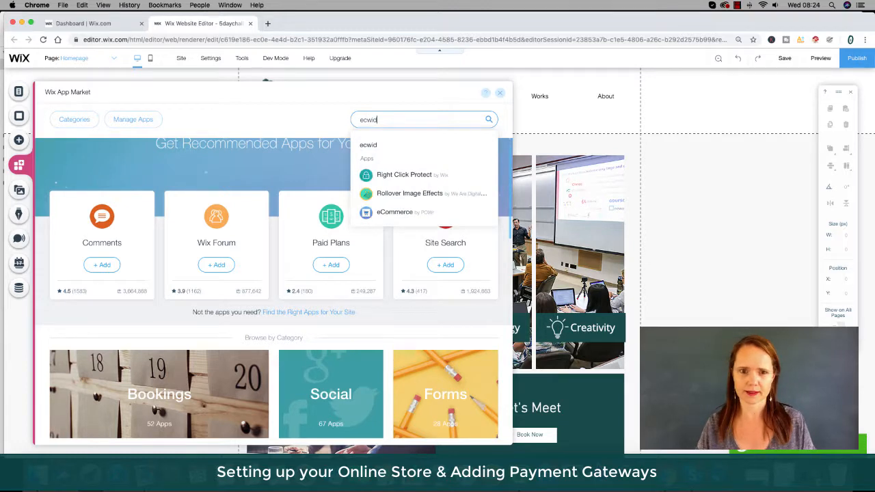
pyautogui.click(368, 145)
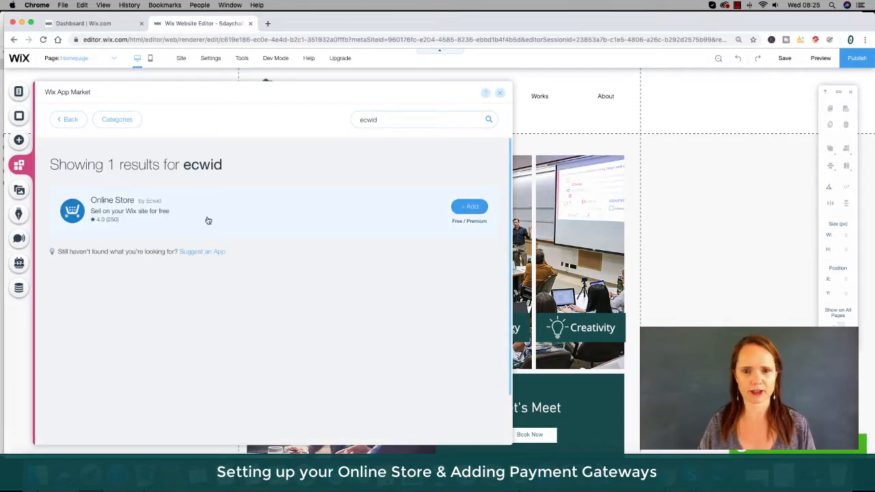
# Add the Online Store app by Ecwid to the site and dismiss the welcome dialog.
pyautogui.click(469, 206)
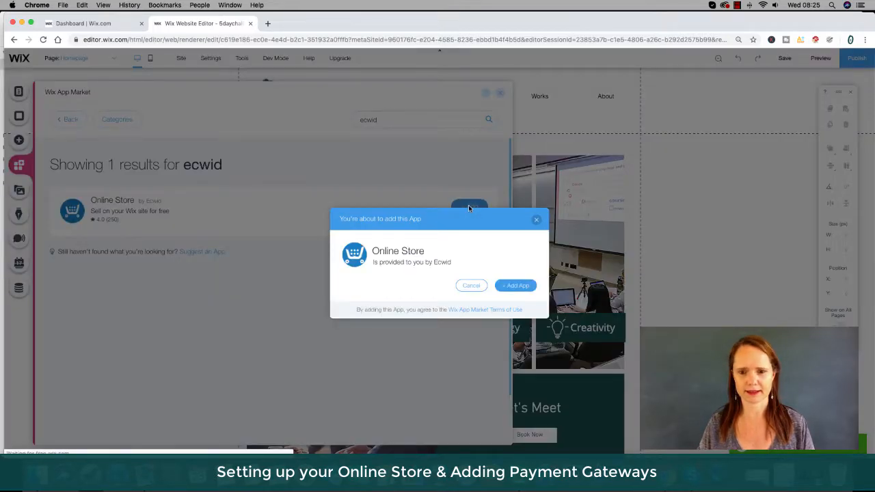
pyautogui.click(516, 286)
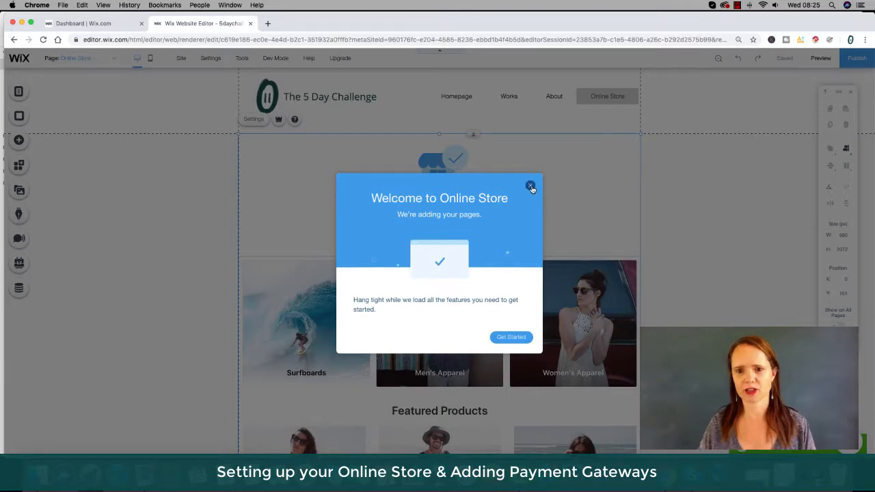
pyautogui.click(530, 187)
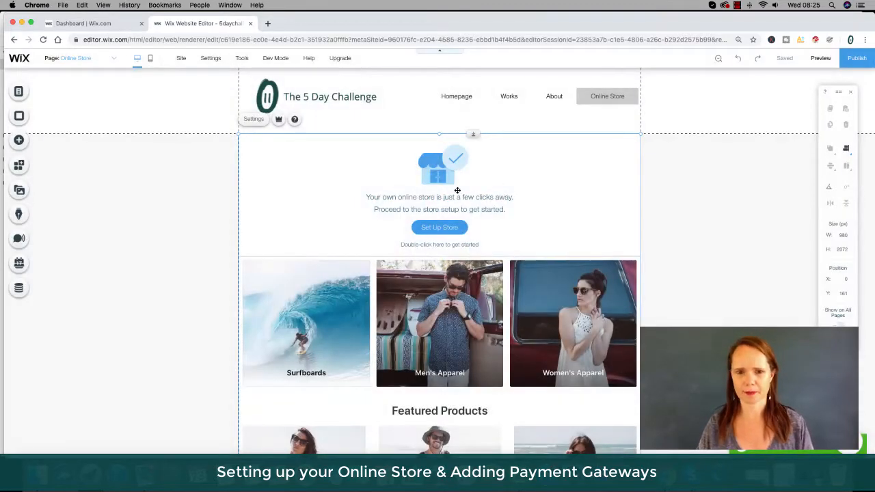
# Open the Online Store setup panel from the new store page.
pyautogui.scroll(-5, 400, 318)
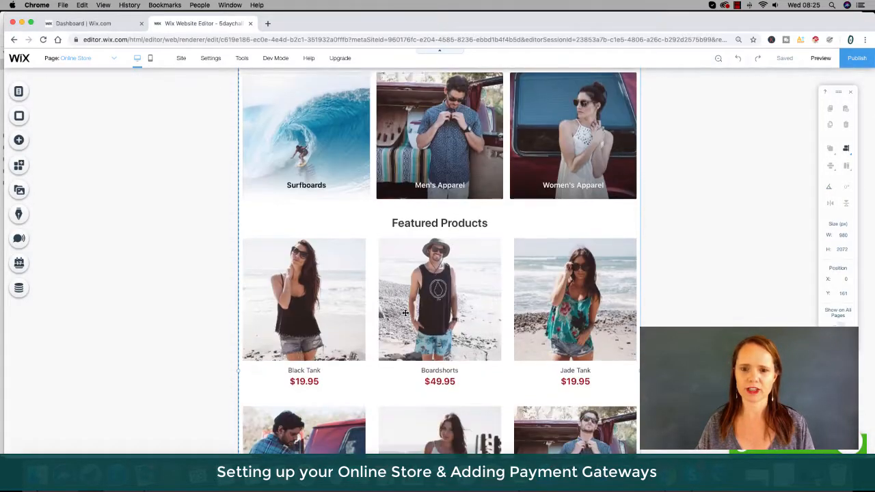
pyautogui.scroll(-5, 406, 312)
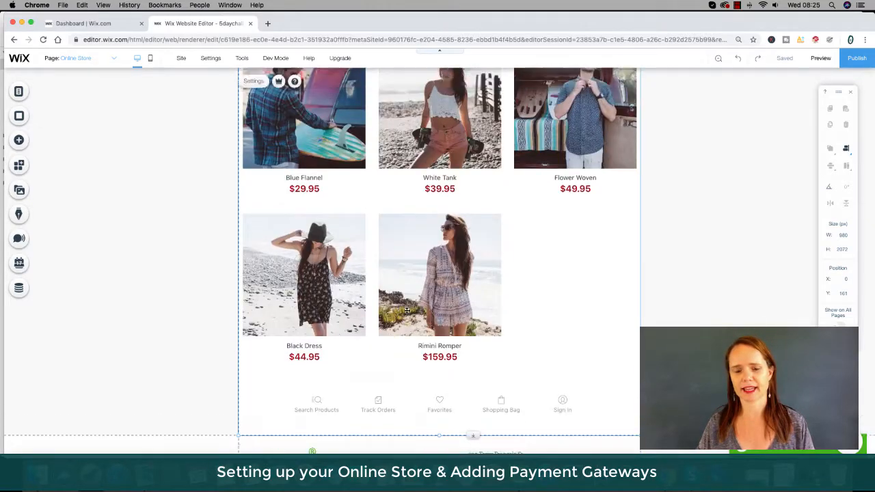
pyautogui.scroll(7, 407, 310)
pyautogui.scroll(3, 407, 310)
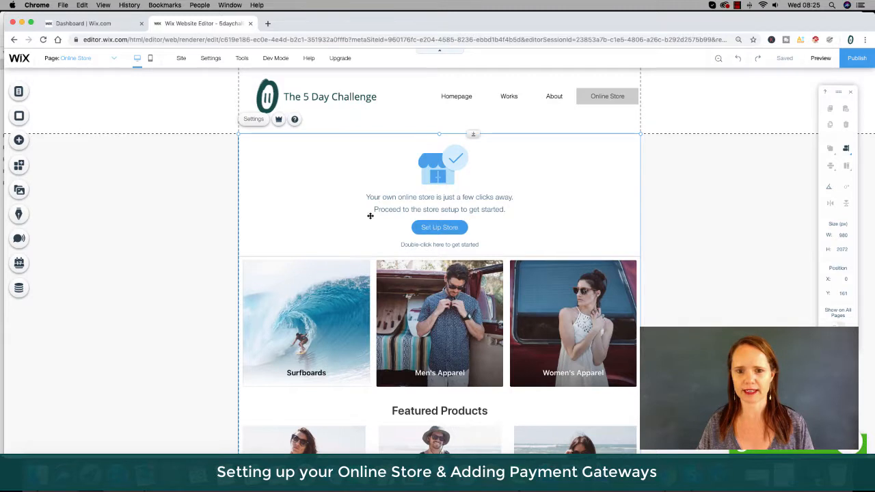
pyautogui.click(407, 227)
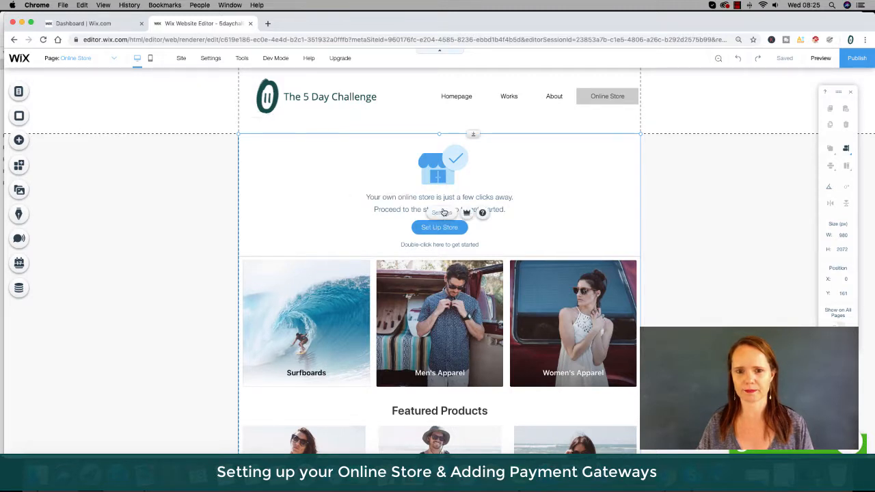
pyautogui.click(432, 230)
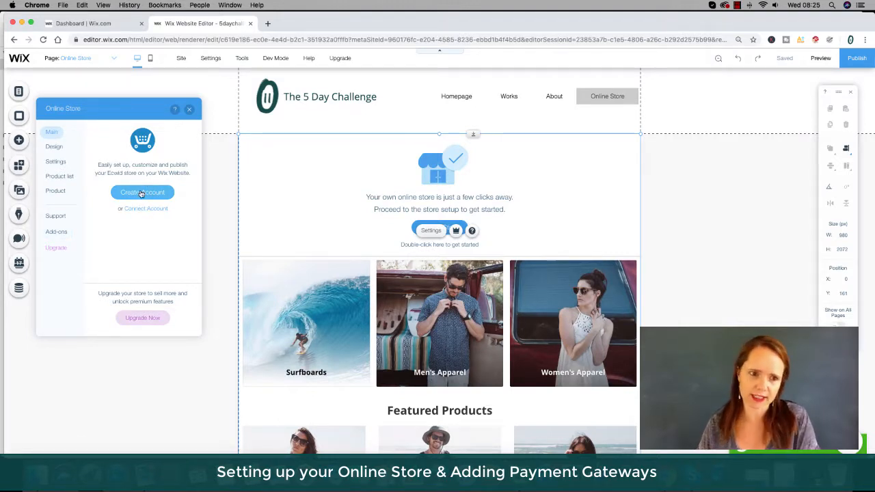
# Create an Ecwid store account with the name test, the account e-mail and the account password entered twice.
pyautogui.click(141, 194)
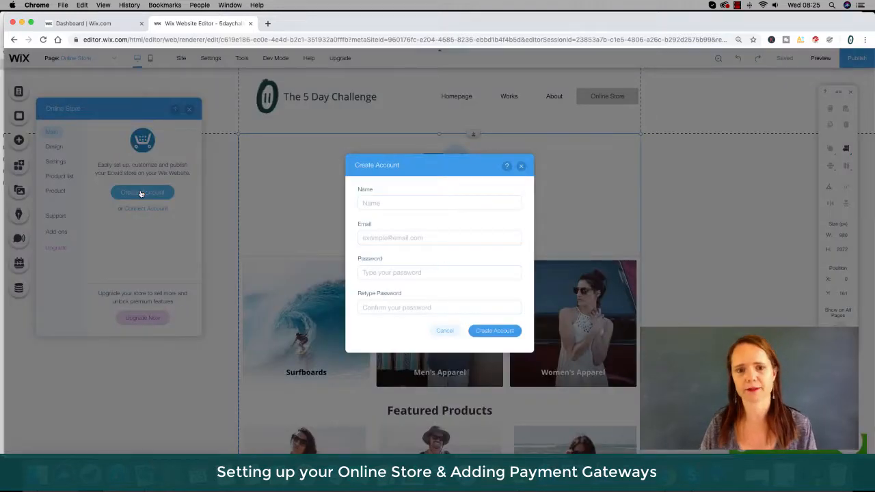
pyautogui.click(363, 204)
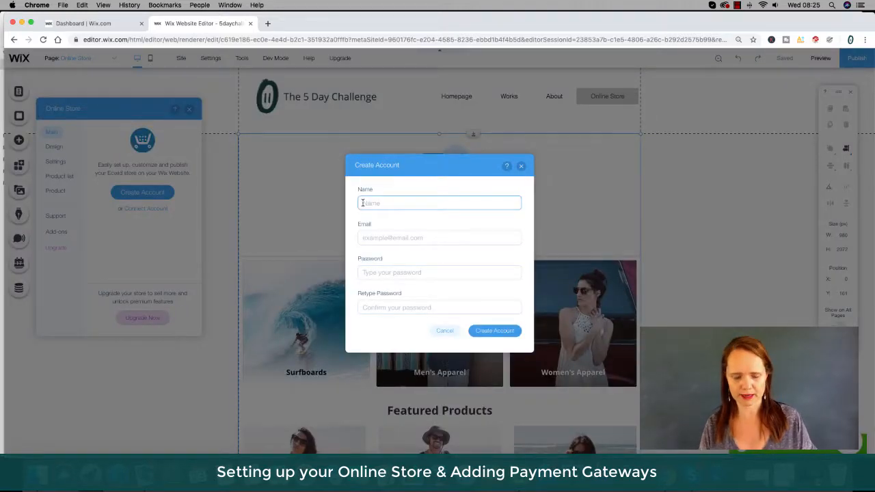
pyautogui.press('Tab')
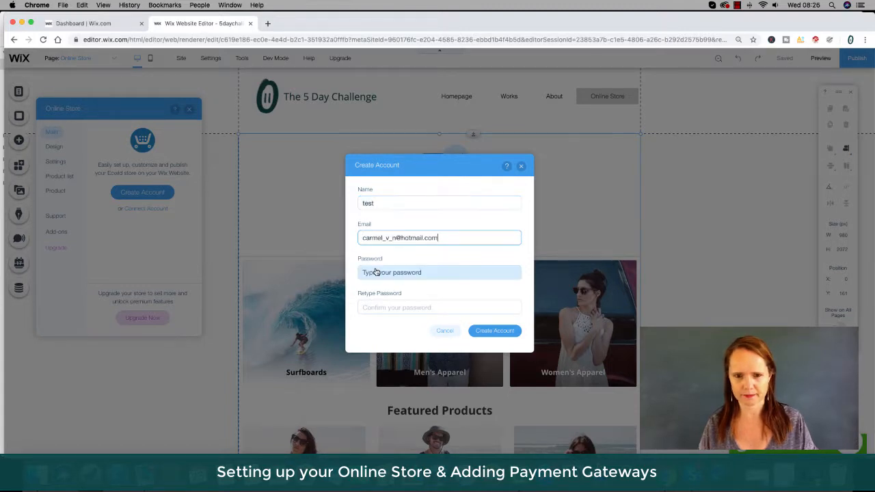
pyautogui.click(376, 272)
pyautogui.write('••')
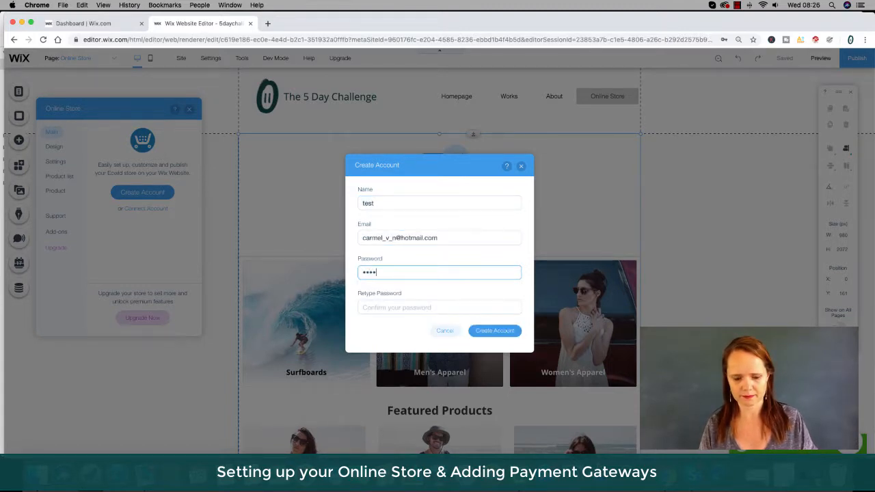
pyautogui.write('••••••')
pyautogui.write('•••••')
pyautogui.press('Tab')
pyautogui.write('•••••••••••')
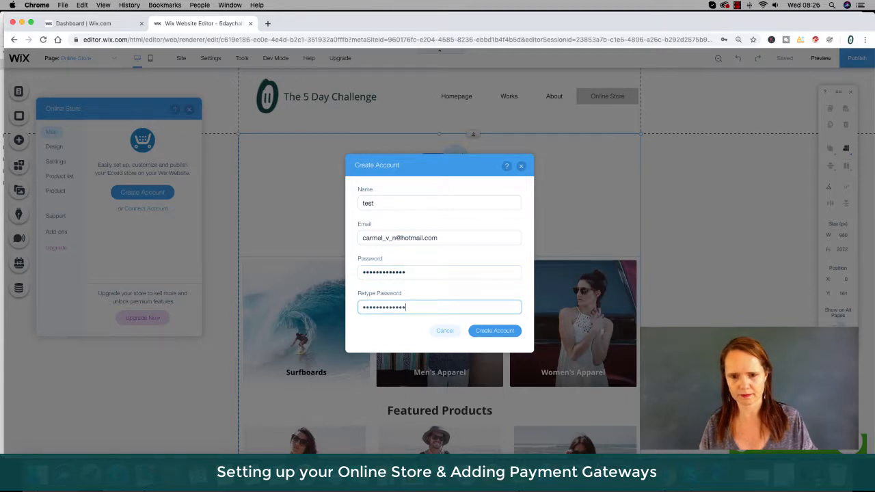
pyautogui.click(497, 333)
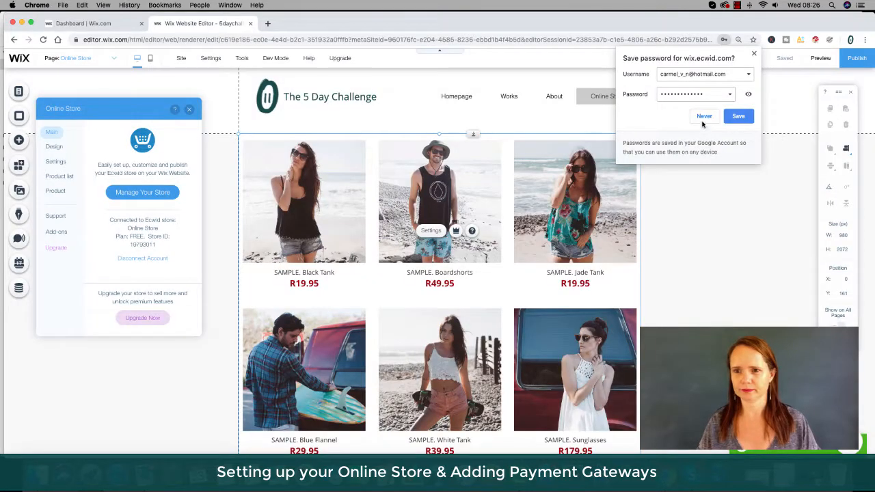
# Open the store management dashboard and go to the Catalog's products list.
pyautogui.click(704, 117)
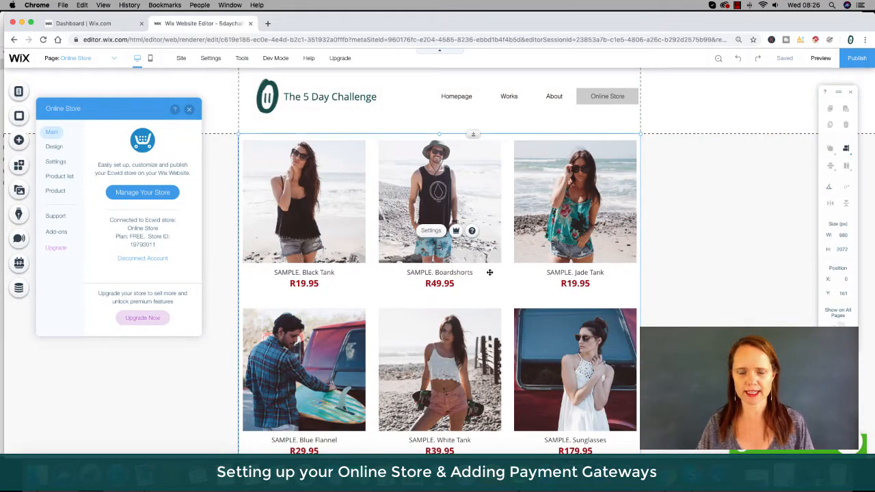
pyautogui.click(142, 193)
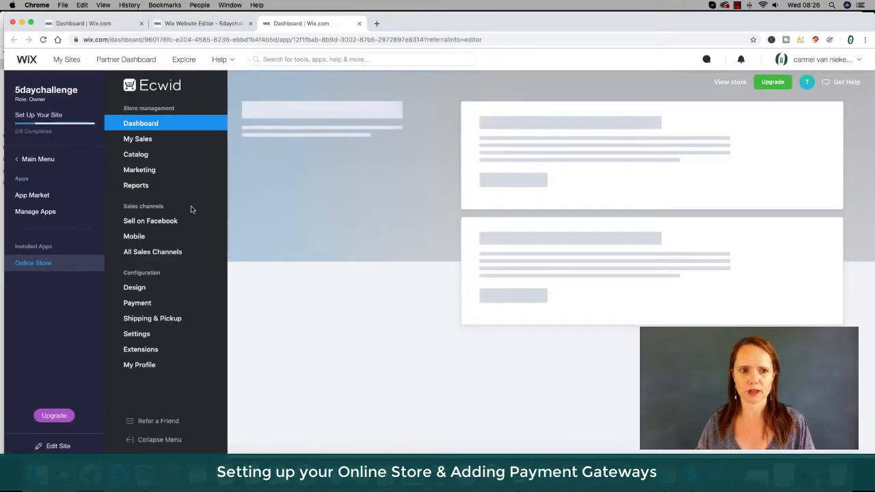
pyautogui.moveTo(139, 139)
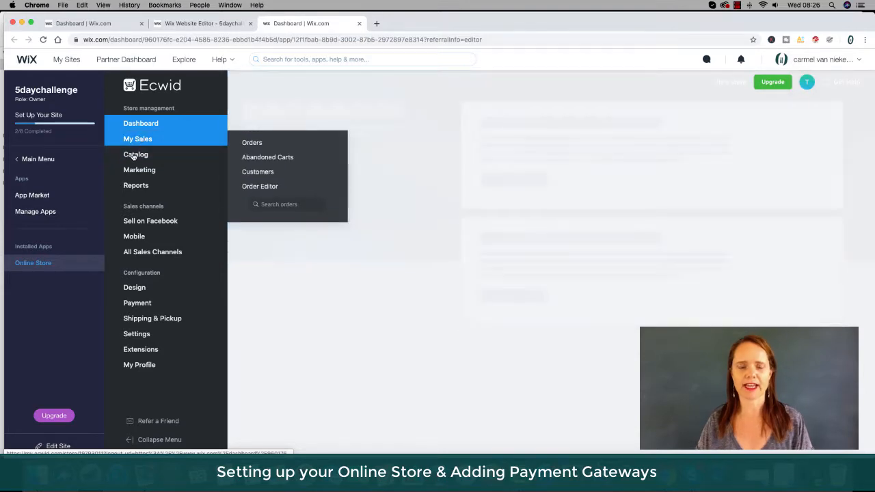
pyautogui.moveTo(136, 156)
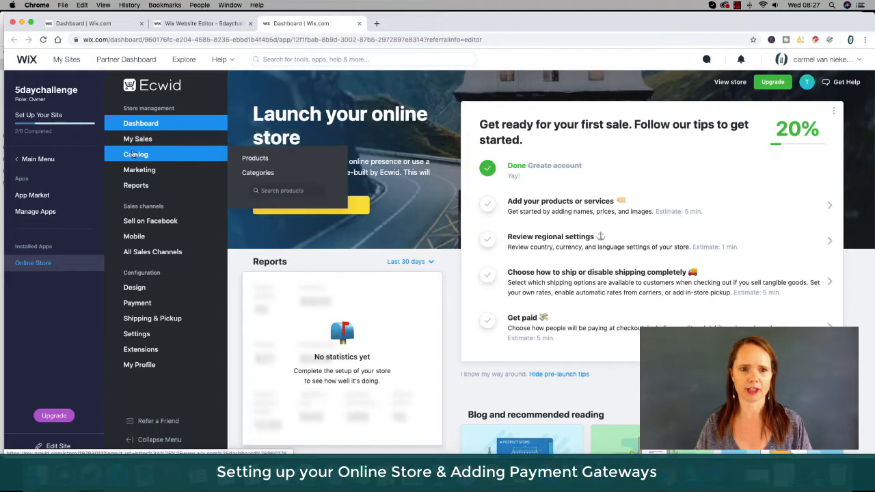
pyautogui.click(262, 159)
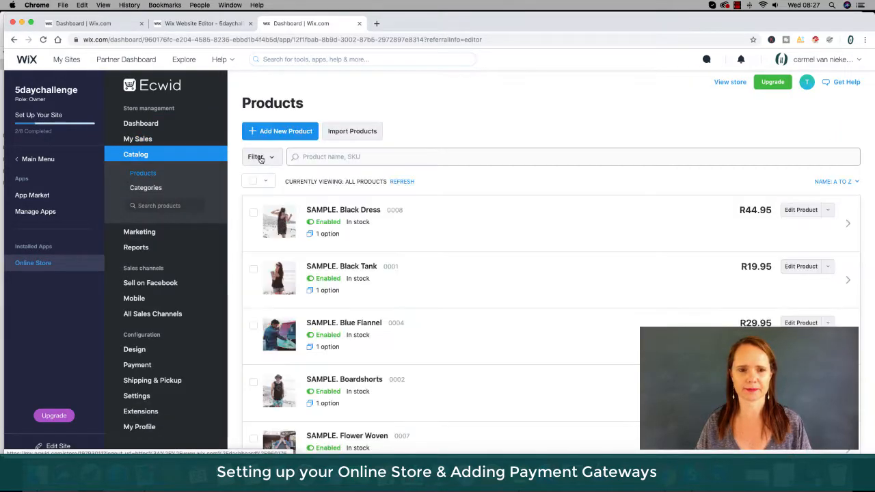
# Open the SAMPLE. Black Dress product for editing.
pyautogui.scroll(-10, 438, 315)
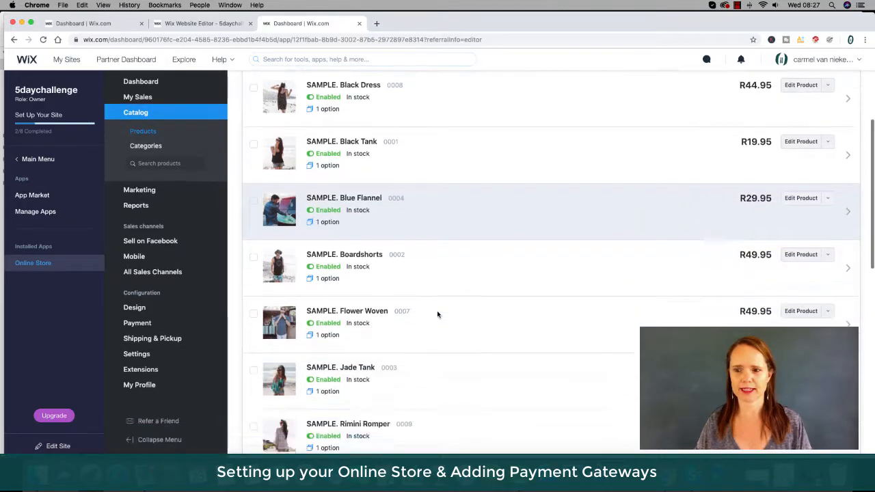
pyautogui.scroll(10, 437, 315)
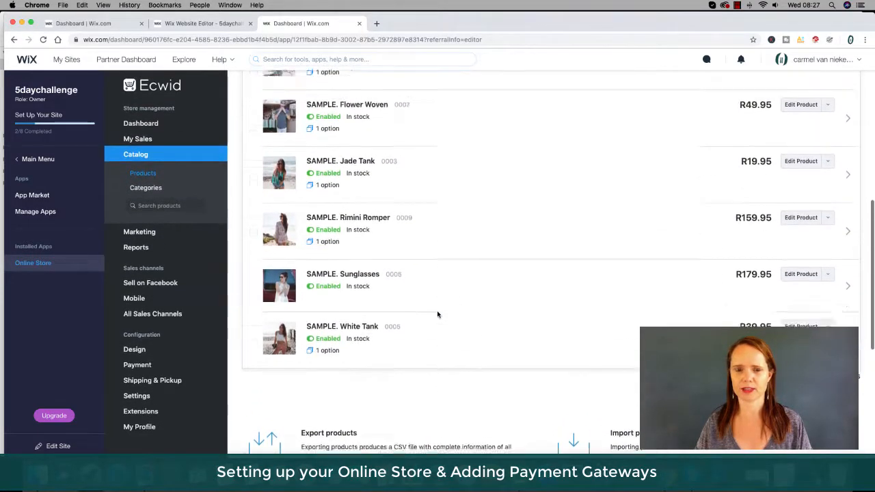
pyautogui.scroll(-1, 437, 313)
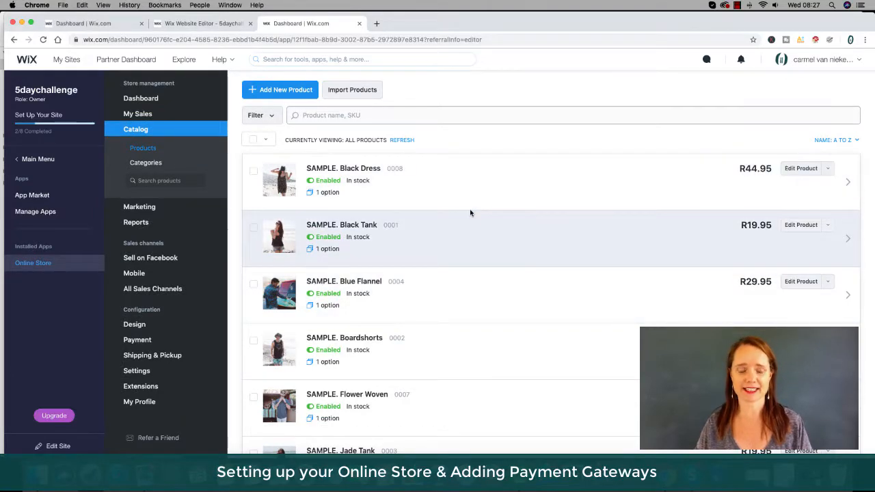
pyautogui.scroll(1, 410, 205)
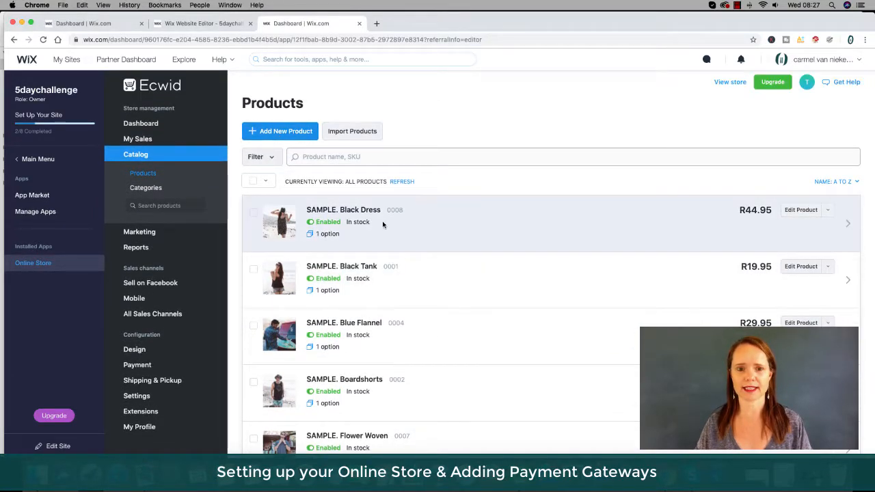
pyautogui.scroll(-1, 383, 224)
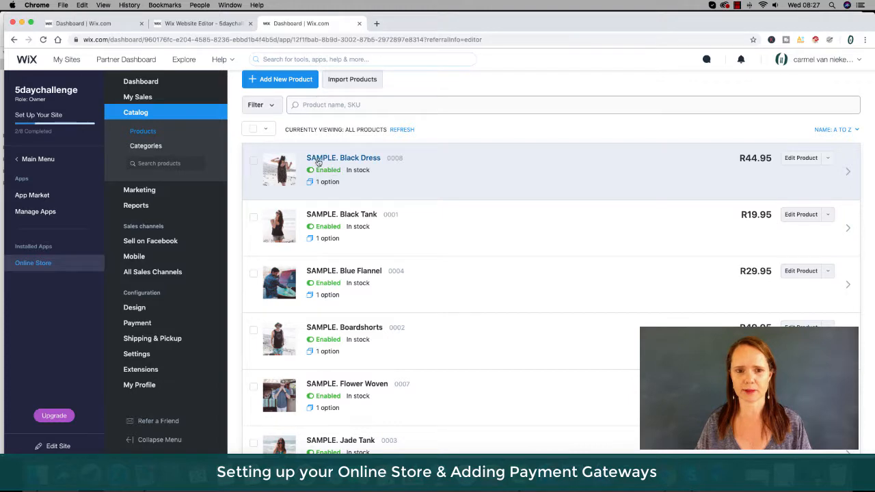
pyautogui.click(793, 161)
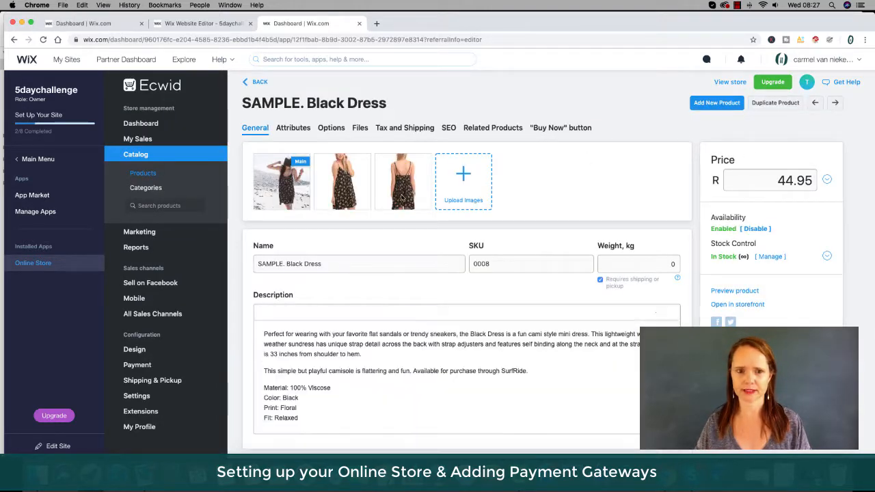
pyautogui.moveTo(280, 190)
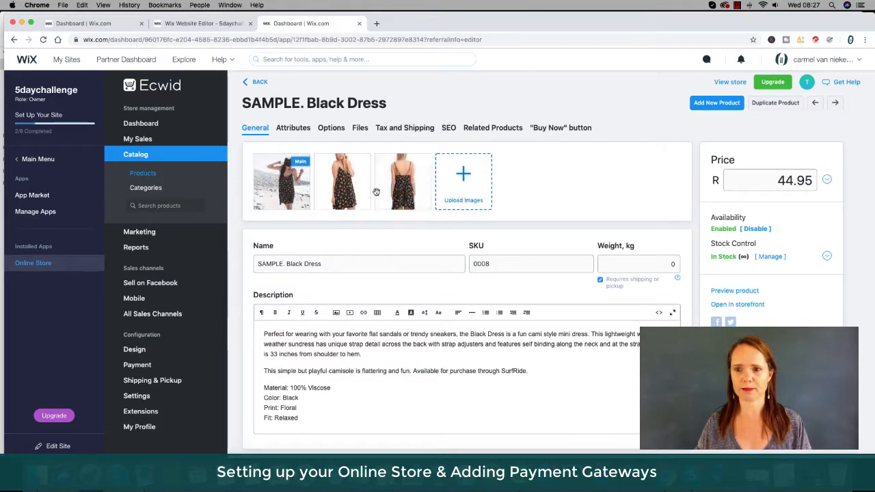
# Set the Black Dress price to 100.00.
pyautogui.click(779, 179)
pyautogui.moveTo(777, 180); pyautogui.dragTo(814, 179)
pyautogui.press('BackSpace')
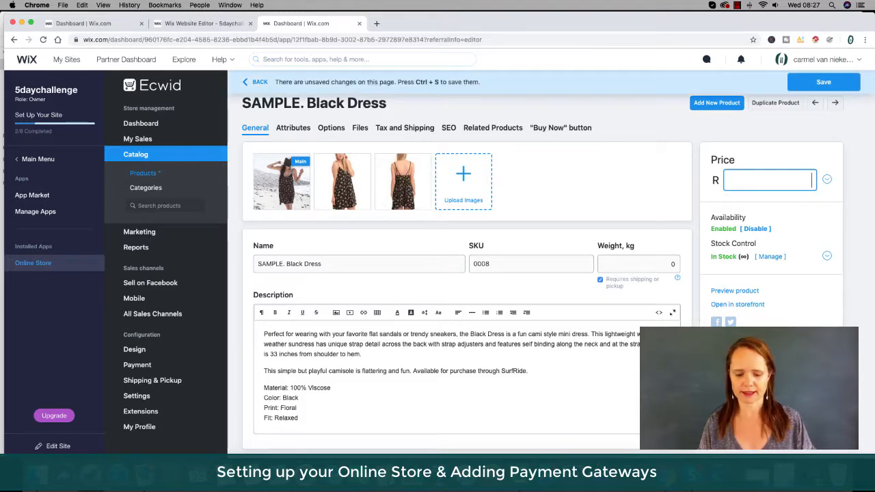
pyautogui.write('1')
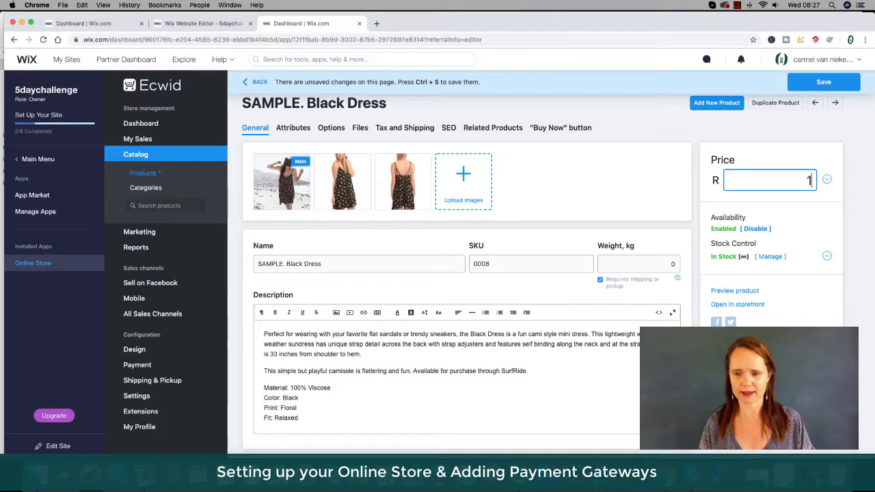
pyautogui.write('00.00')
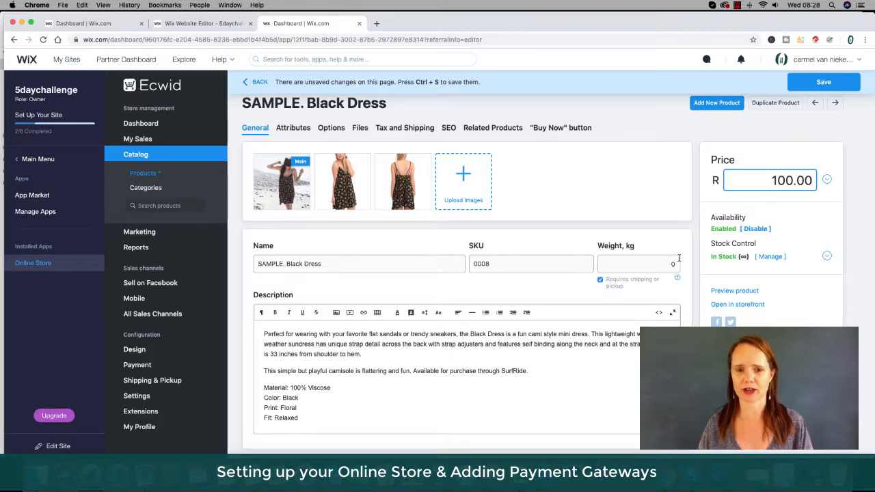
pyautogui.scroll(-1, 357, 281)
pyautogui.scroll(1, 357, 281)
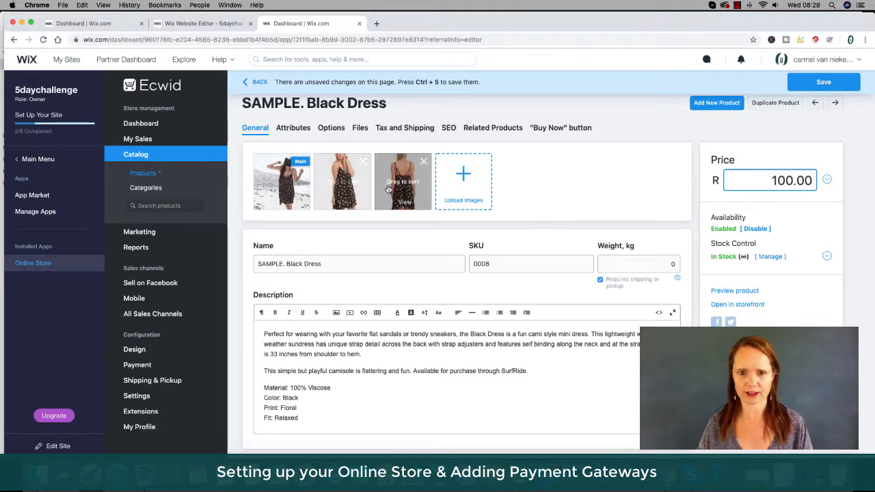
# Add the Start (1) 3D.png image from the site files to the product's images.
pyautogui.click(465, 174)
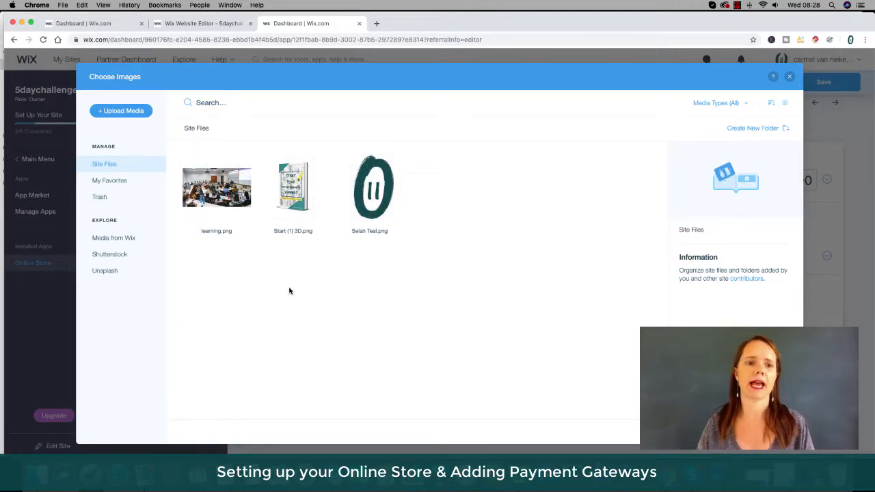
pyautogui.click(121, 111)
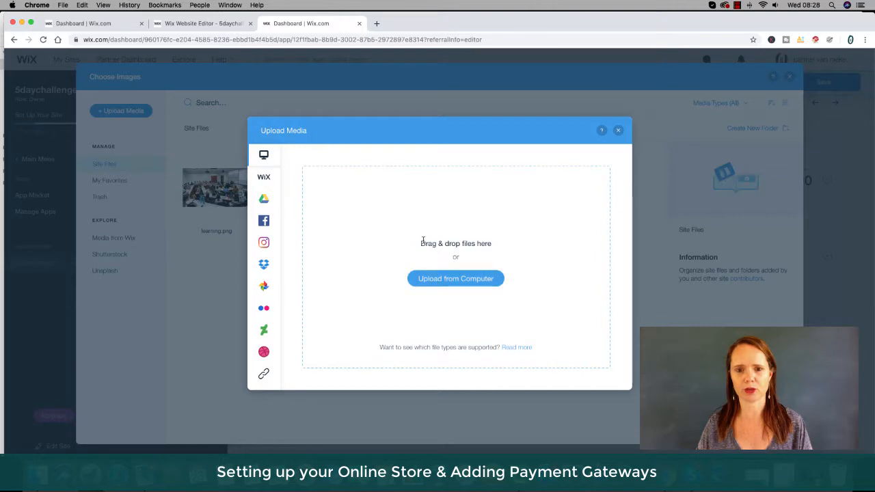
pyautogui.click(618, 131)
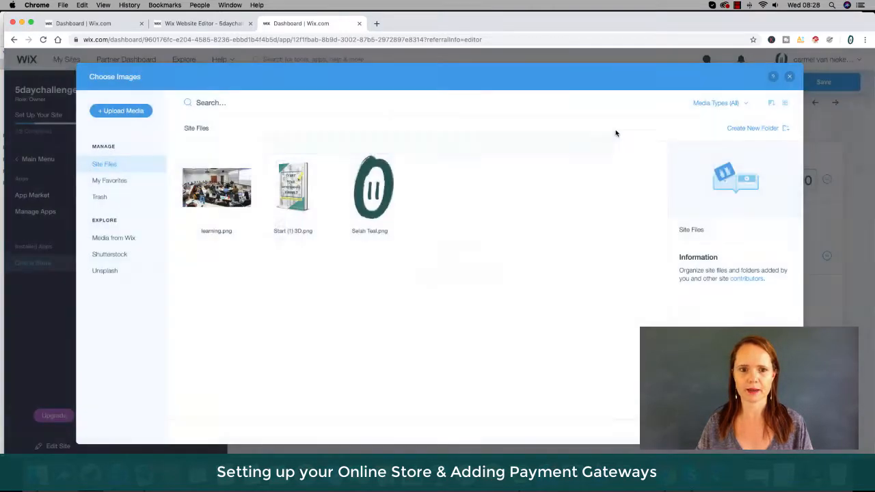
pyautogui.click(292, 191)
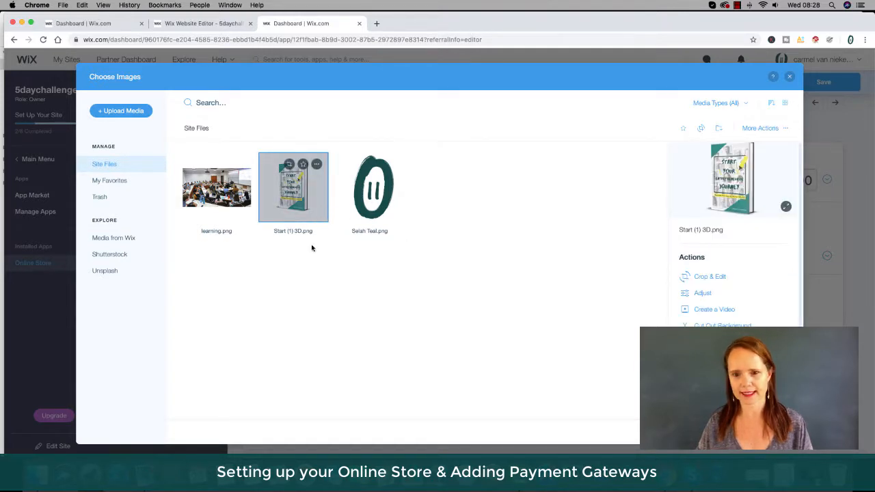
pyautogui.click(758, 432)
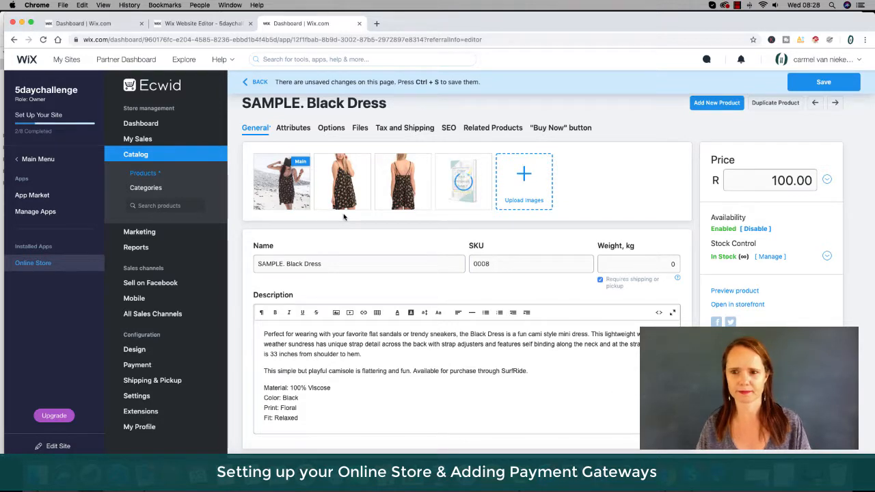
# Remove the three black dress photos from the product images.
pyautogui.click(423, 163)
pyautogui.click(362, 163)
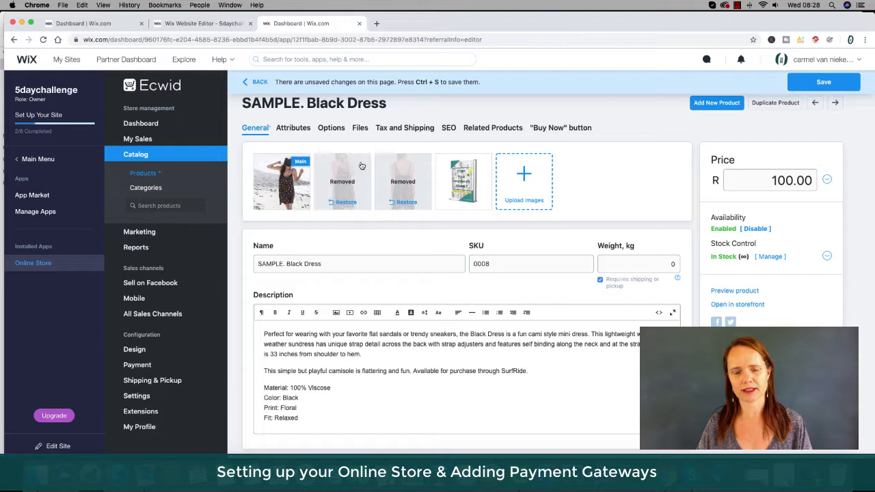
pyautogui.click(302, 163)
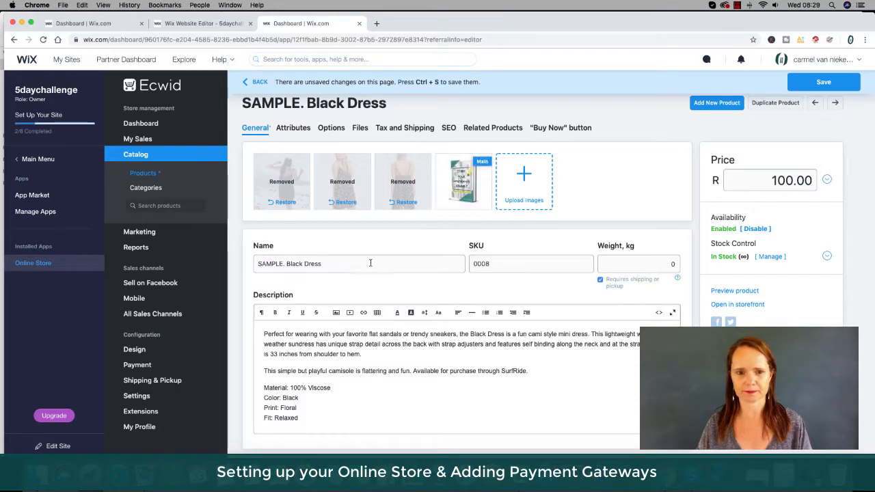
# Rename the product to Start Your Entrepreneurial Journey Book.
pyautogui.moveTo(327, 266); pyautogui.dragTo(249, 268)
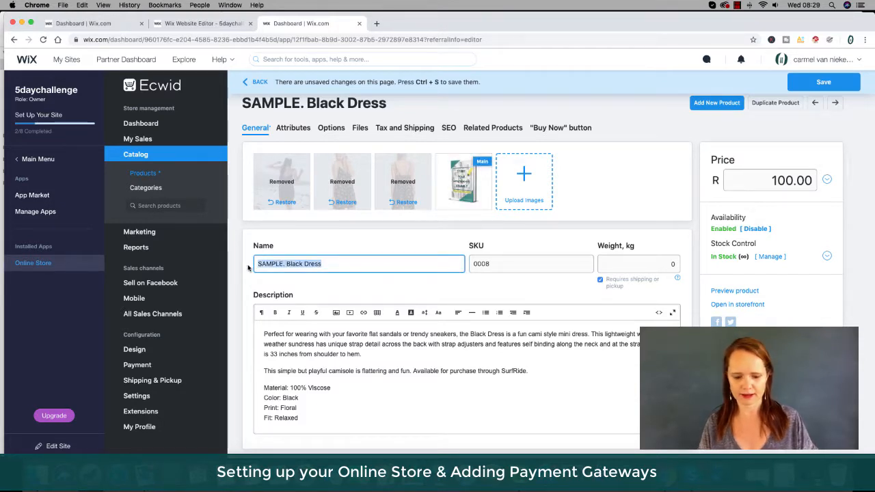
pyautogui.write('Start Your Entrepreneurial Journey Book')
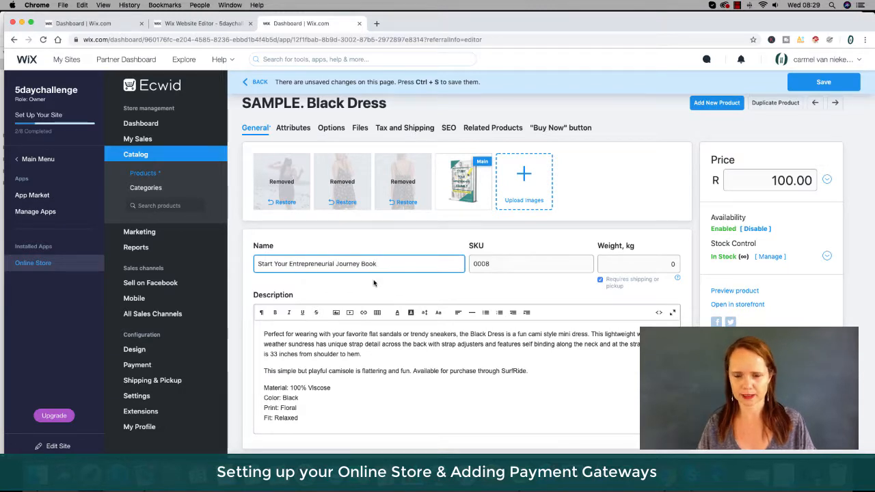
# Set the product's SKU to SS111 and its weight to 0.5 kg.
pyautogui.press('Tab')
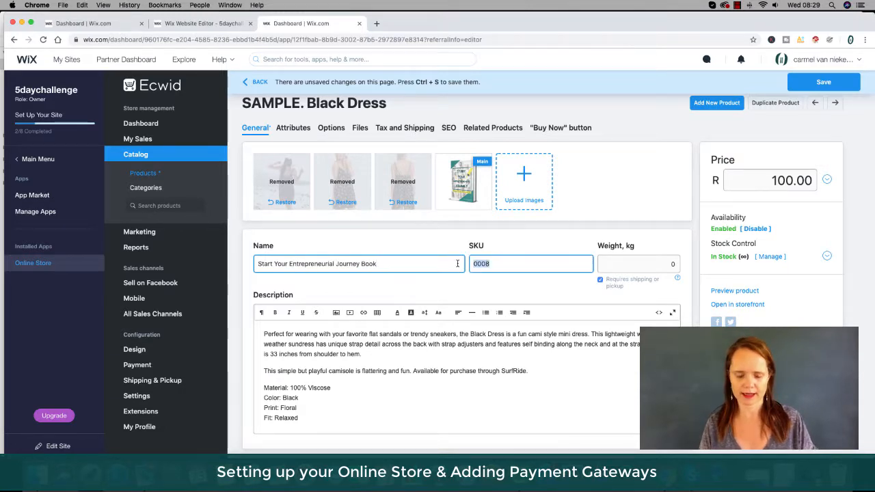
pyautogui.write('SS111')
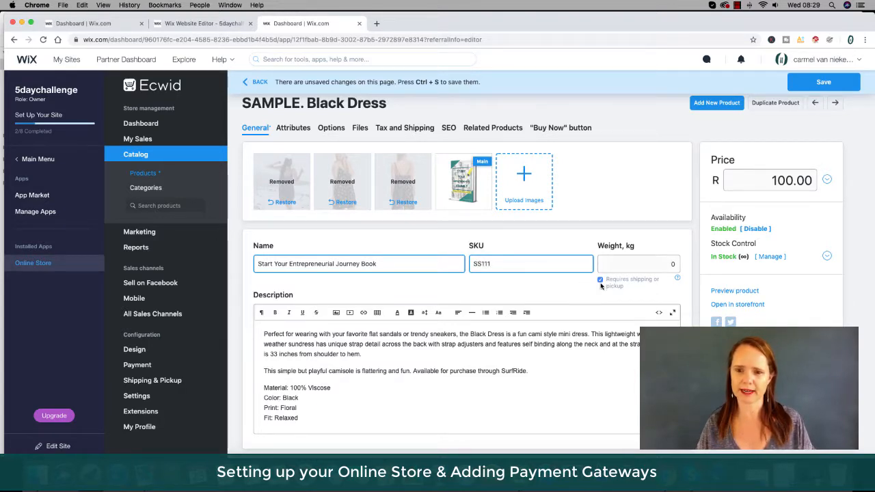
pyautogui.click(633, 264)
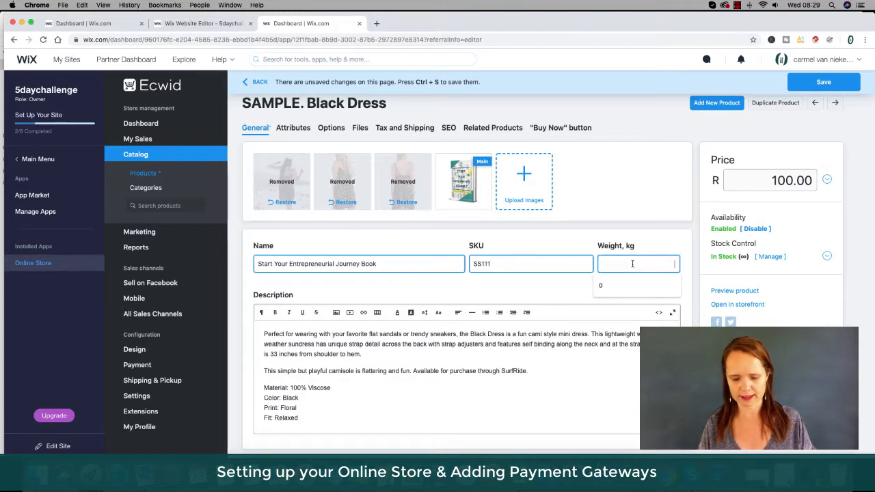
pyautogui.write('0.5')
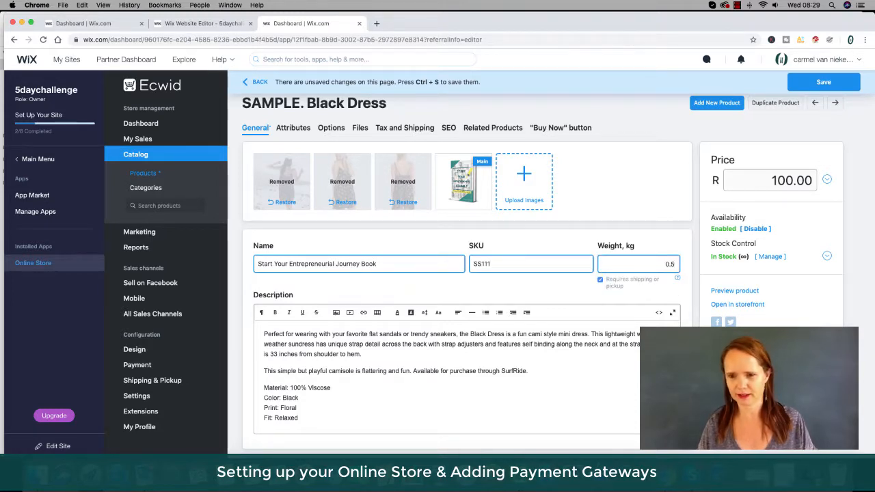
pyautogui.click(586, 288)
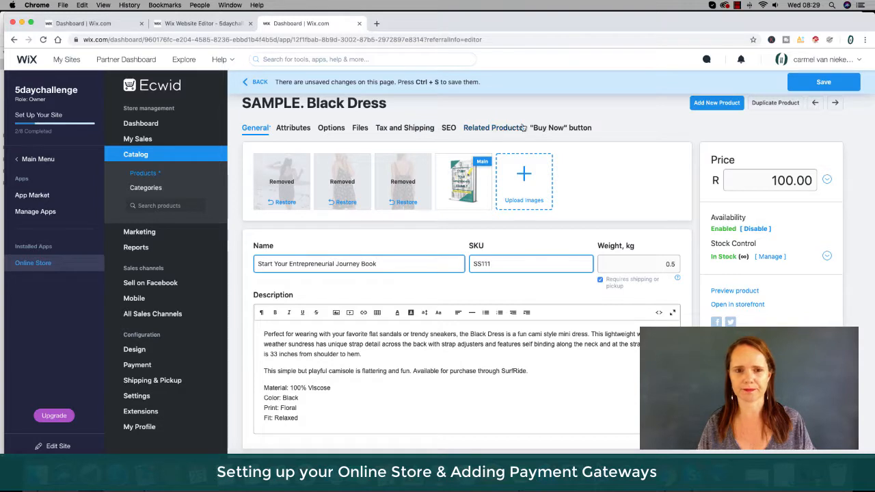
# Replace the first paragraph of the description with "This book will change your life!".
pyautogui.scroll(-1, 325, 372)
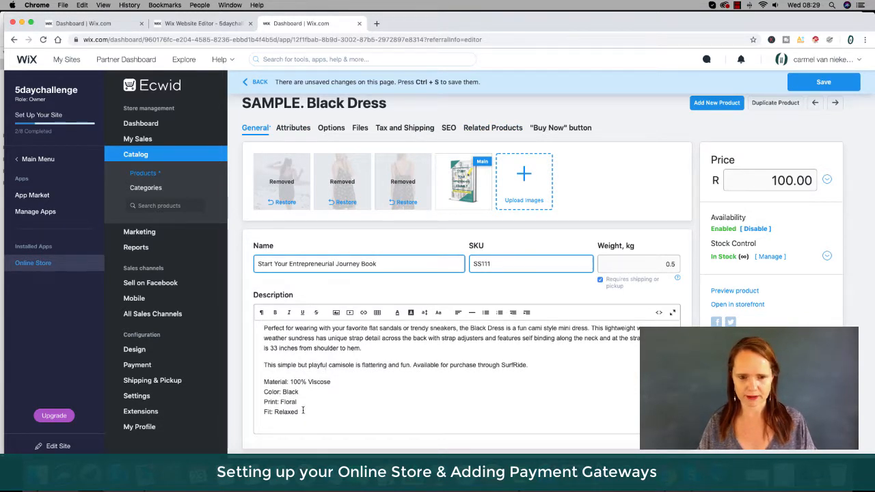
pyautogui.scroll(1, 303, 410)
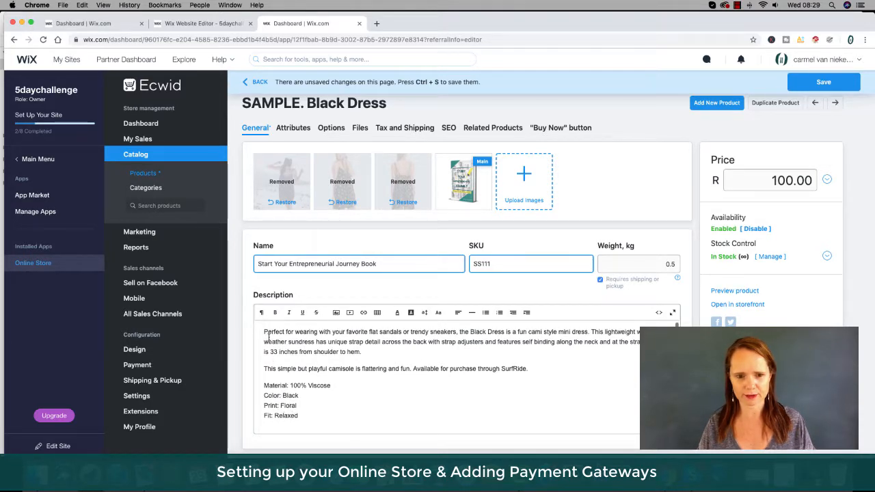
pyautogui.moveTo(264, 333); pyautogui.dragTo(365, 351)
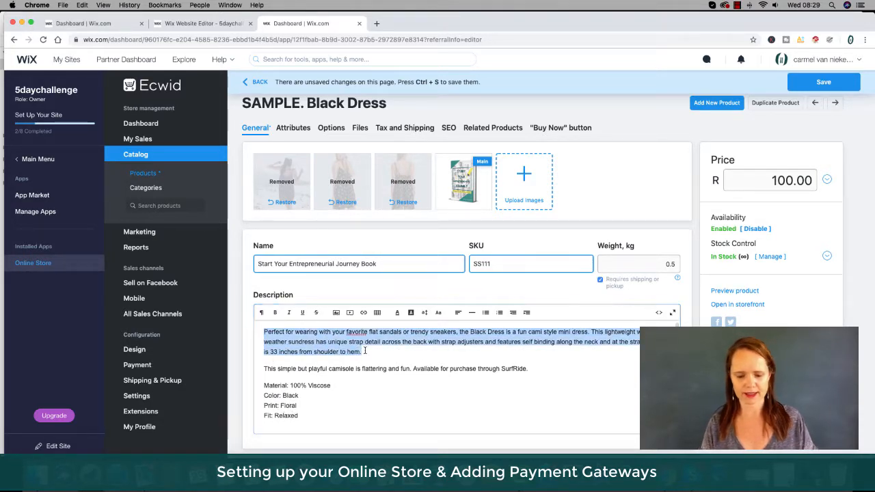
pyautogui.write('This book')
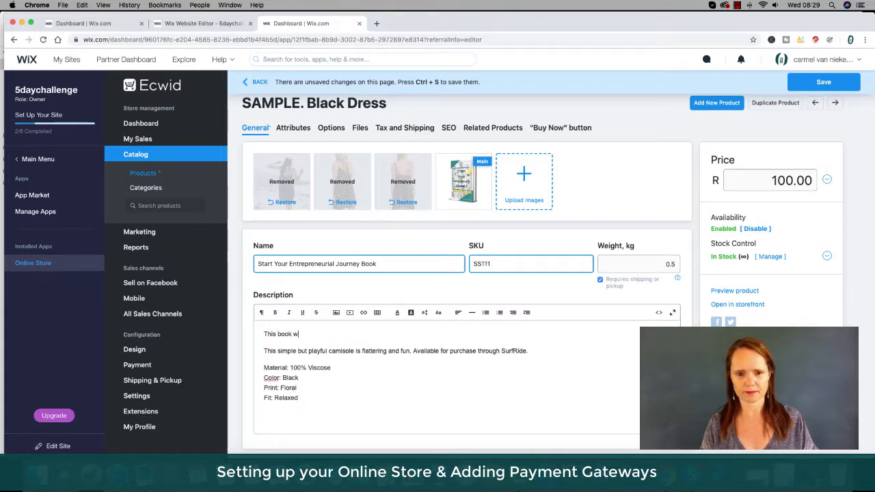
# Delete the remaining sample description text and add "Buy it now because ....".
pyautogui.moveTo(299, 398); pyautogui.dragTo(263, 352)
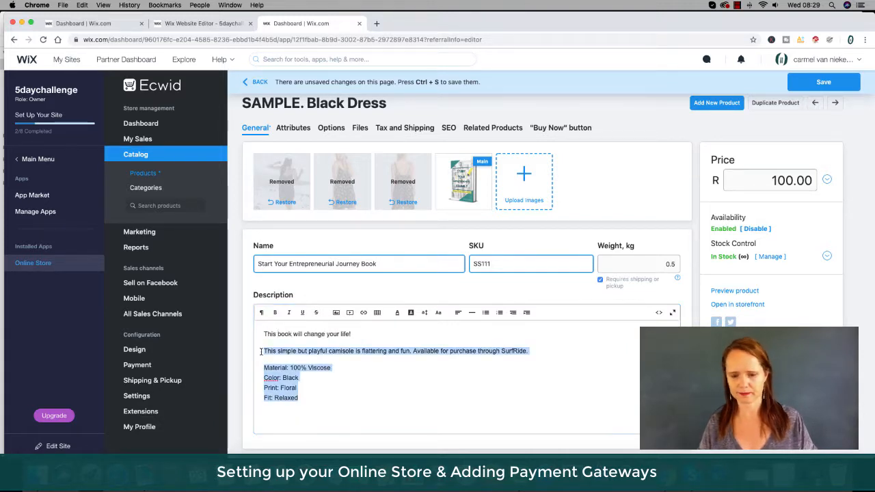
pyautogui.press('BackSpace')
pyautogui.press('BackSpace')
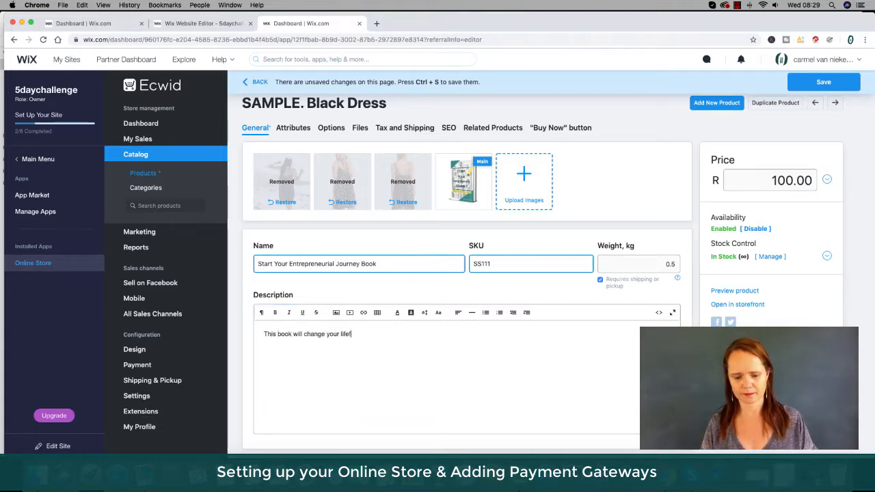
pyautogui.write('Buy it now because ....')
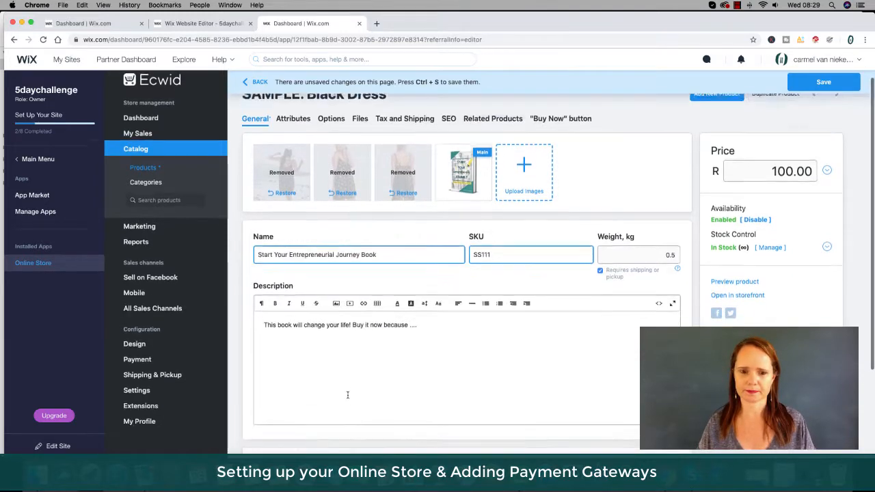
# Delete the Size option from the product's options.
pyautogui.scroll(-5, 342, 397)
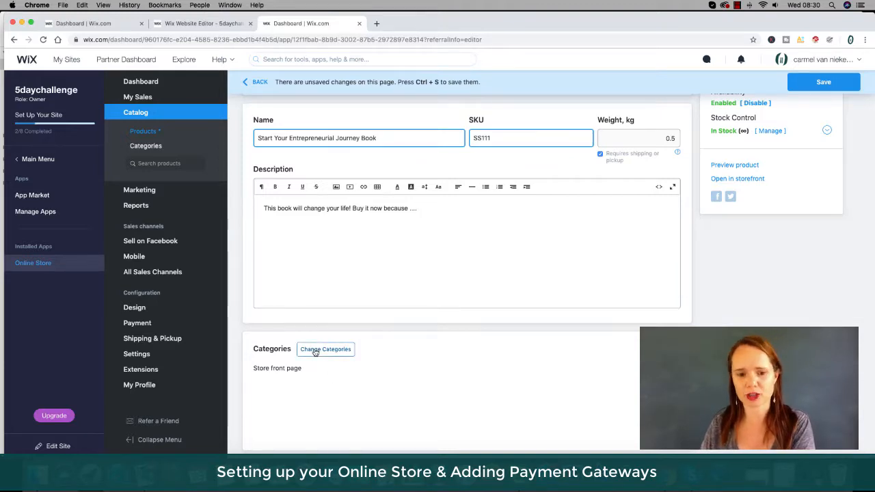
pyautogui.scroll(3, 432, 387)
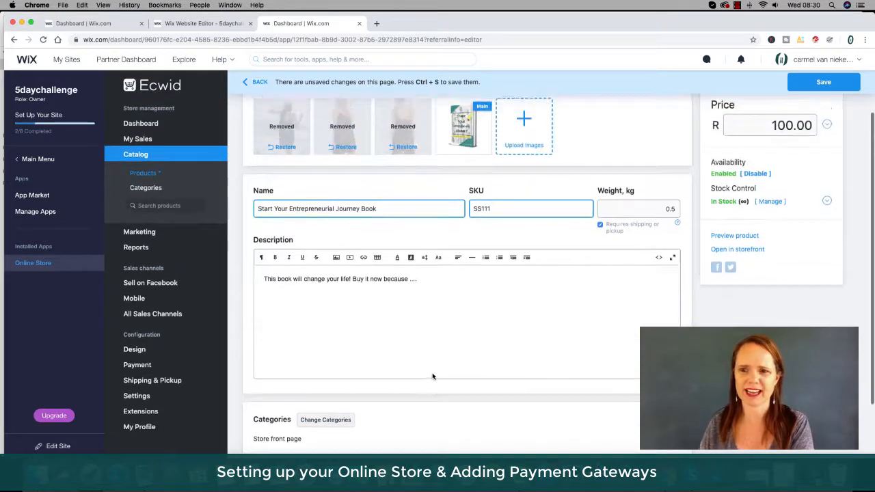
pyautogui.scroll(1, 432, 375)
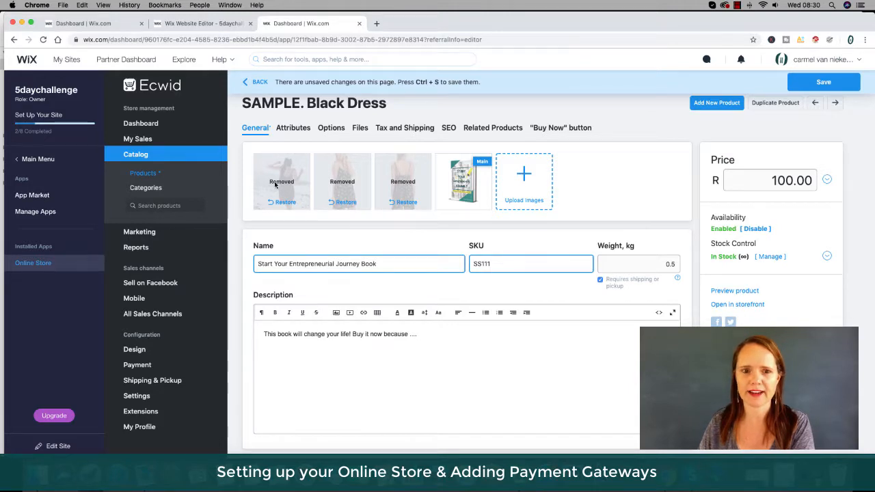
pyautogui.click(290, 129)
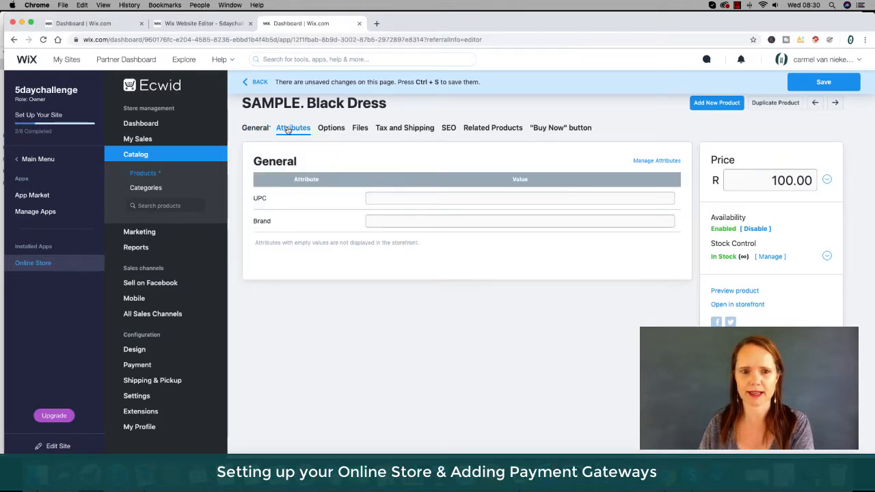
pyautogui.click(335, 131)
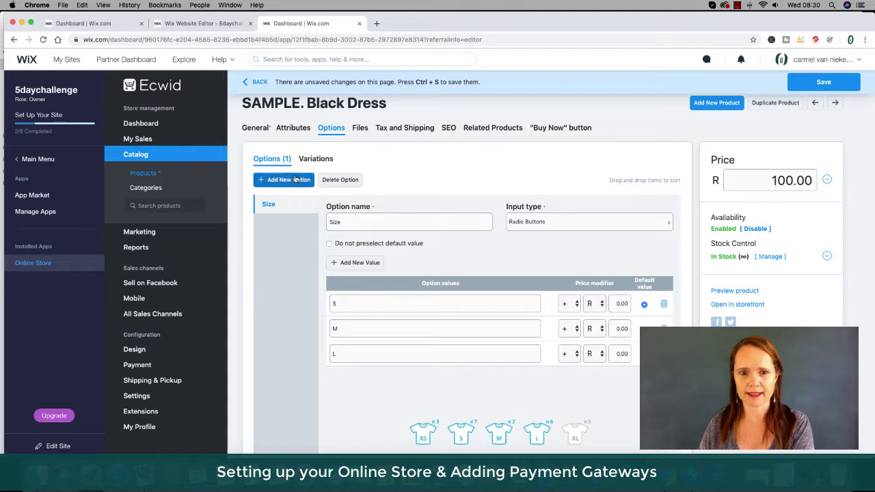
pyautogui.scroll(-1, 490, 373)
pyautogui.scroll(-2, 490, 374)
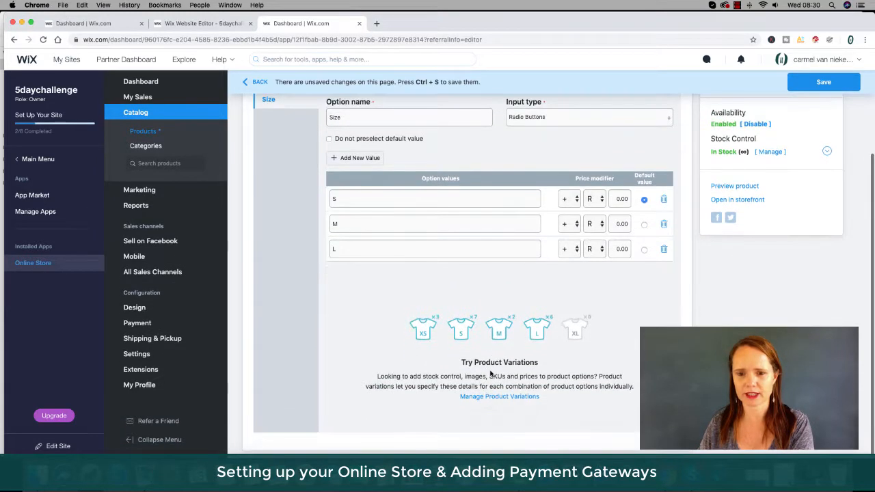
pyautogui.scroll(3, 491, 373)
pyautogui.click(340, 167)
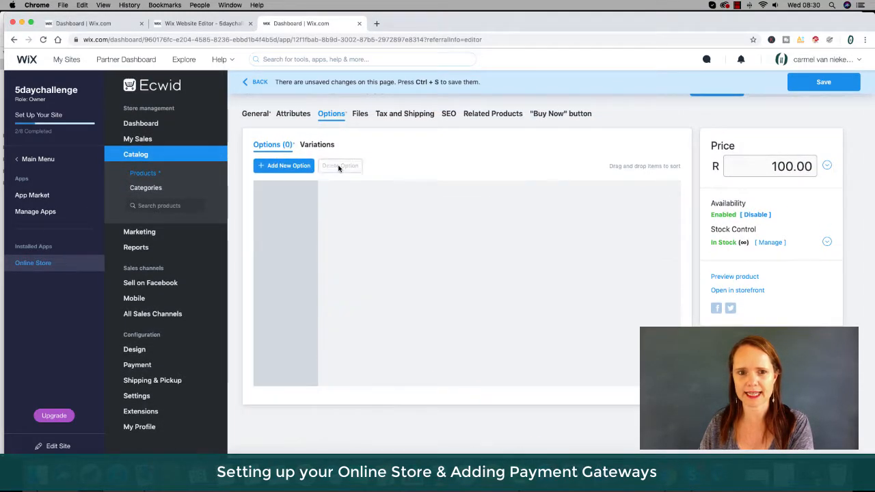
# Set the product's shipping weight to 0.5 kg in the tax and shipping settings.
pyautogui.click(362, 116)
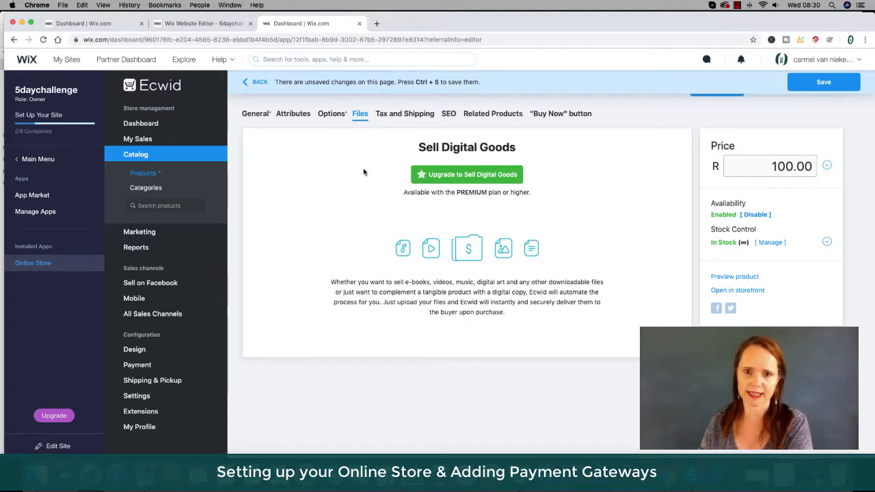
pyautogui.click(401, 115)
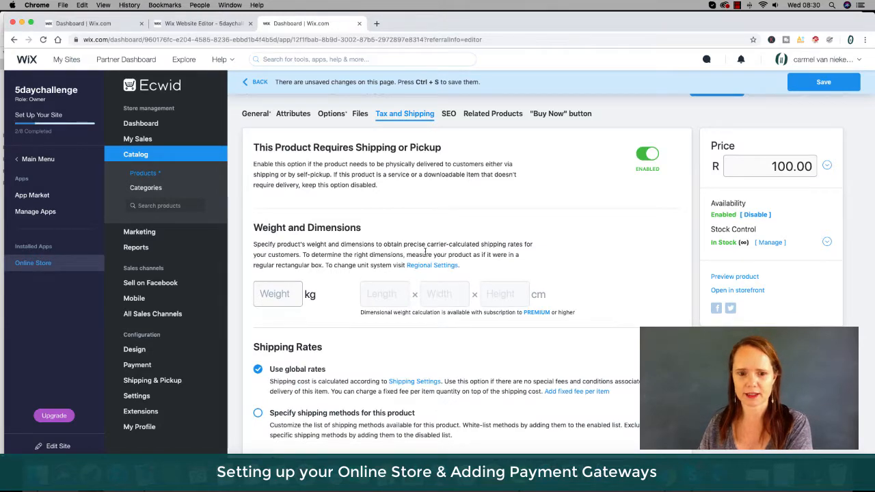
pyautogui.scroll(-3, 414, 277)
pyautogui.scroll(-2, 413, 277)
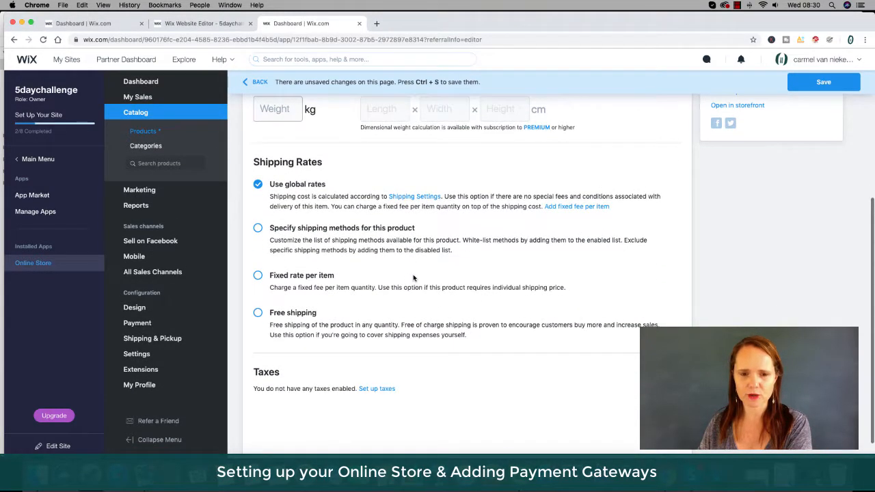
pyautogui.scroll(5, 346, 283)
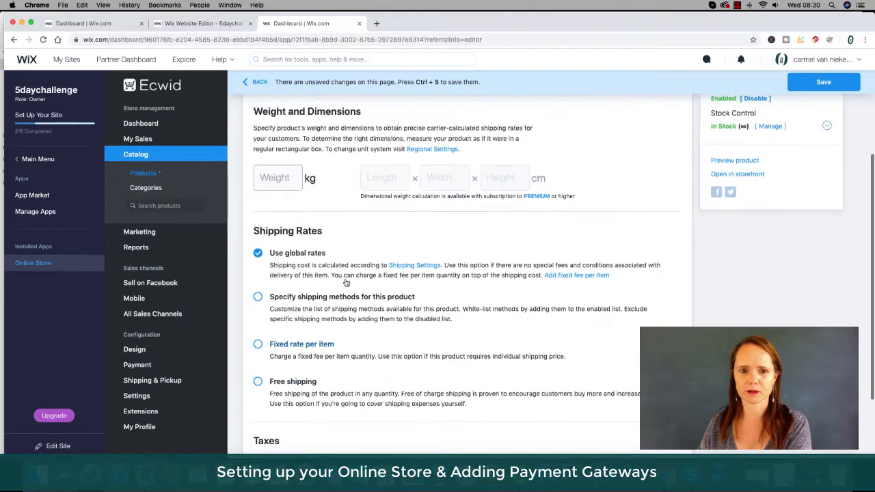
pyautogui.scroll(1, 346, 282)
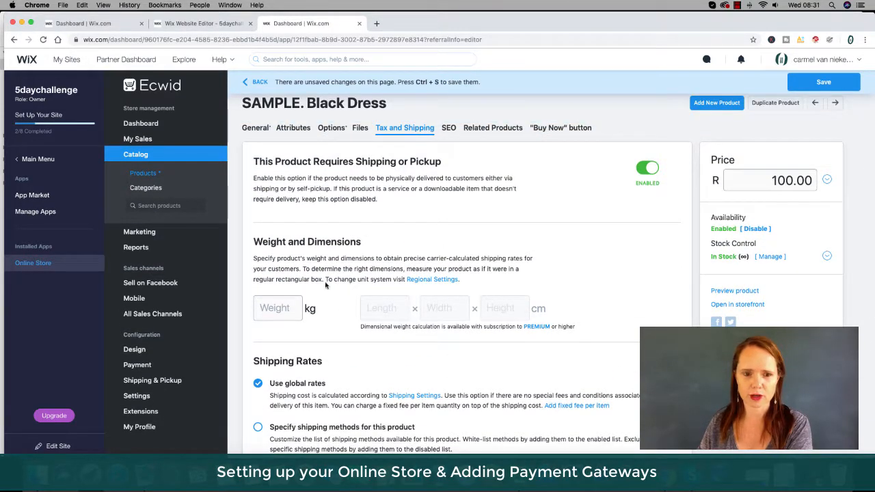
pyautogui.click(280, 305)
pyautogui.write('0.5')
pyautogui.click(384, 310)
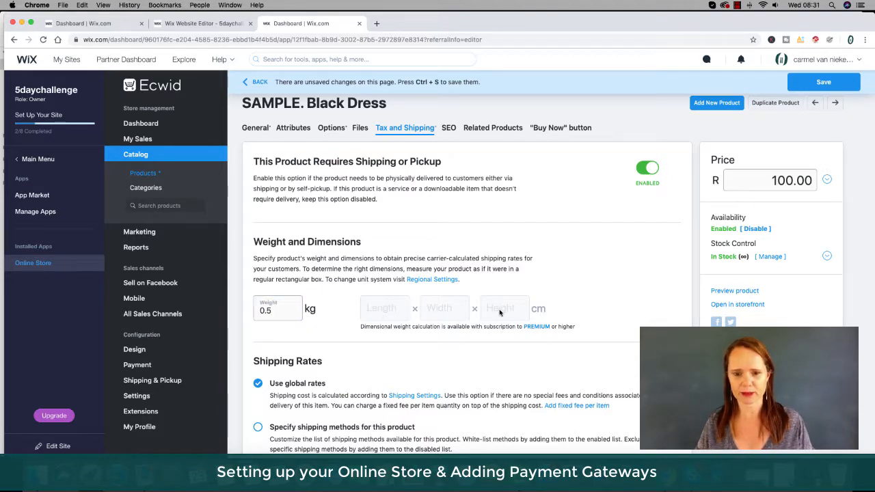
pyautogui.scroll(-3, 606, 306)
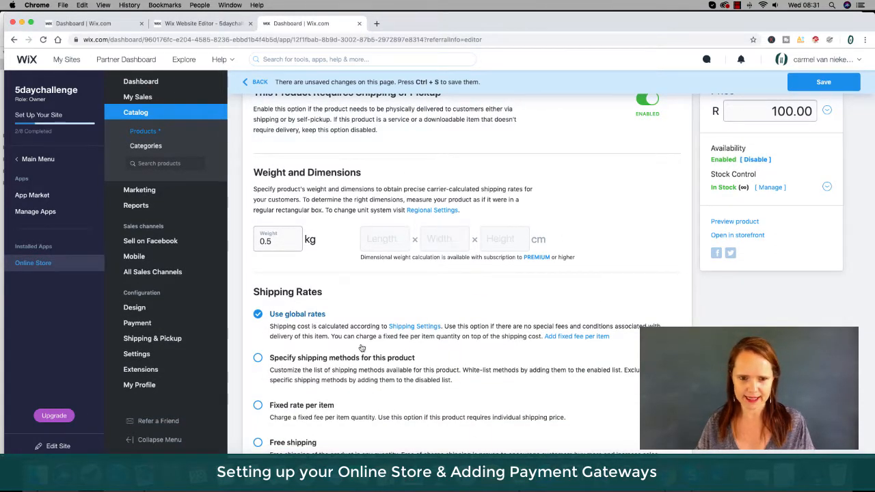
pyautogui.scroll(-2, 359, 318)
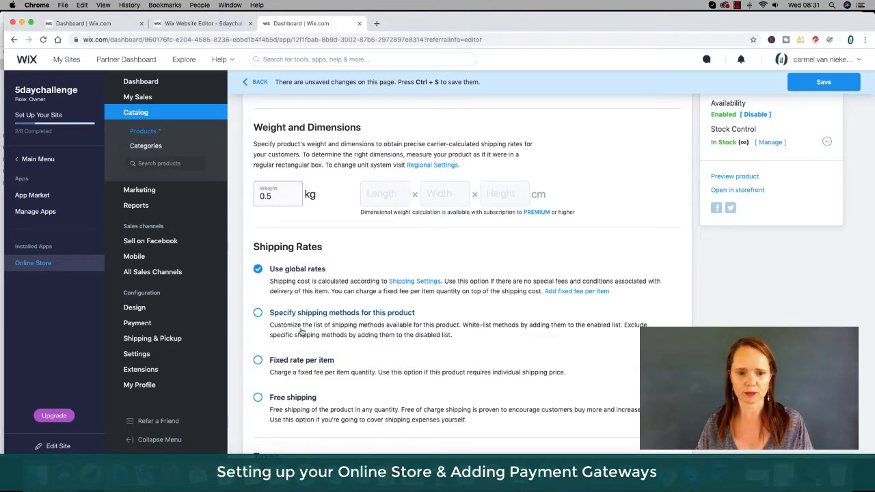
# Review the product's shipping rate options and its SEO, Related Products and Buy Now button tabs.
pyautogui.scroll(-3, 321, 356)
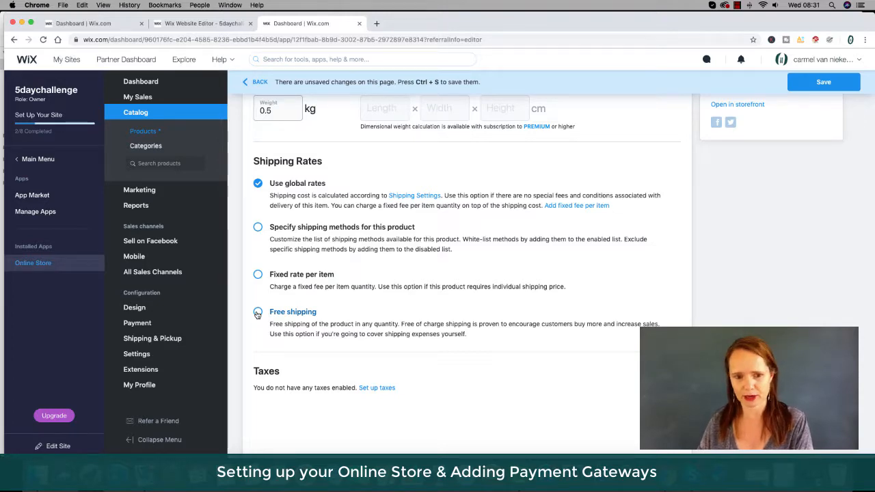
pyautogui.scroll(3, 449, 308)
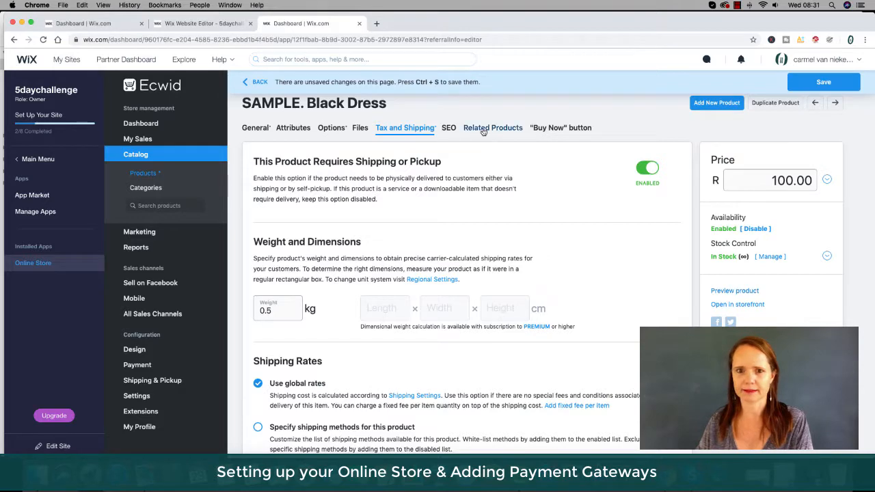
pyautogui.click(448, 128)
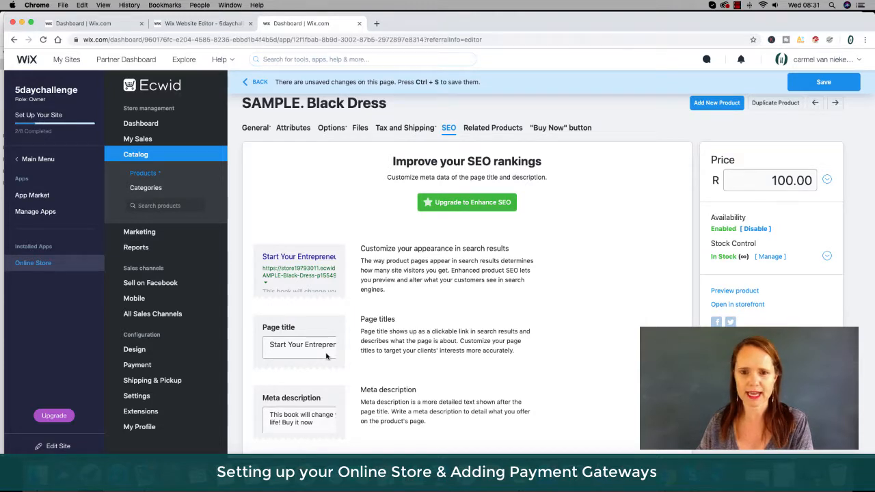
pyautogui.scroll(-2, 550, 359)
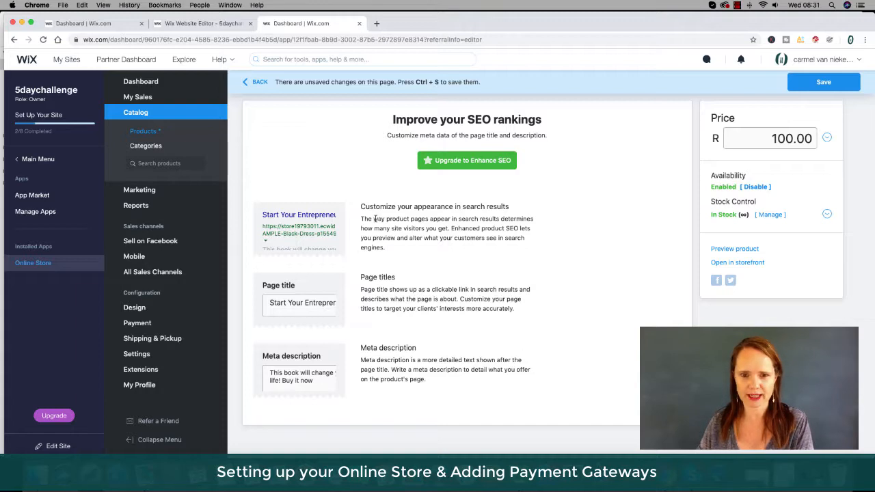
pyautogui.scroll(2, 412, 306)
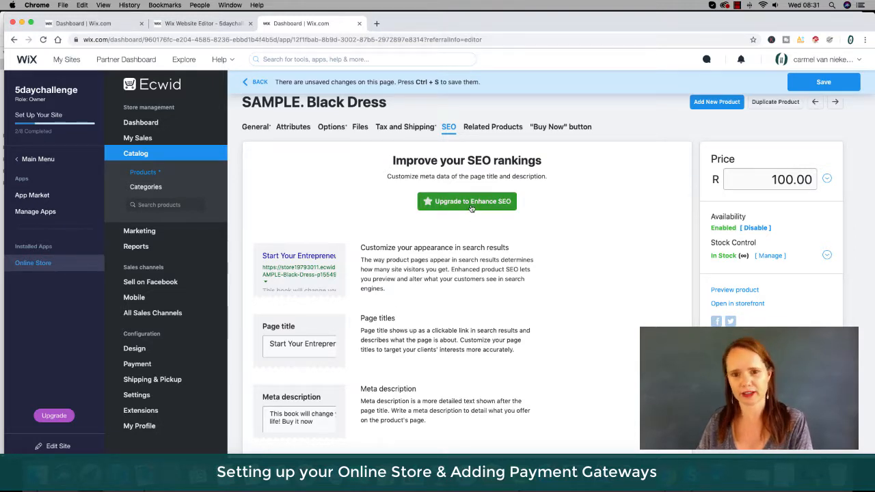
pyautogui.click(482, 129)
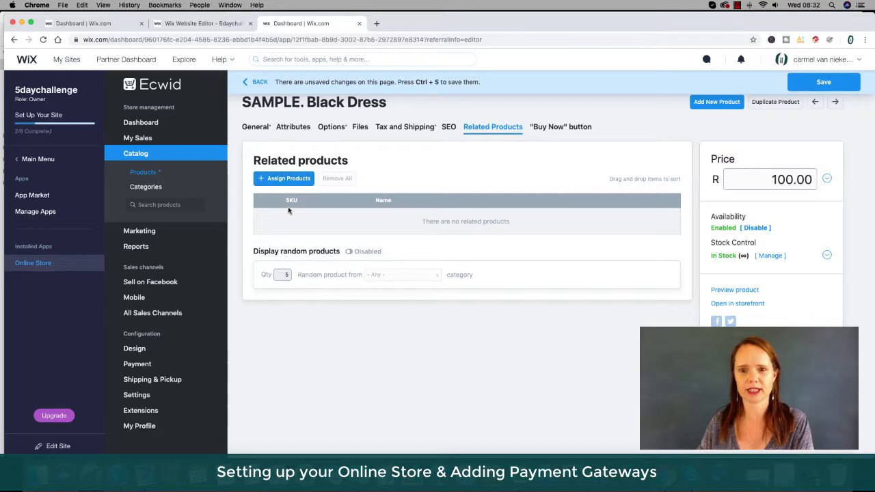
pyautogui.click(565, 129)
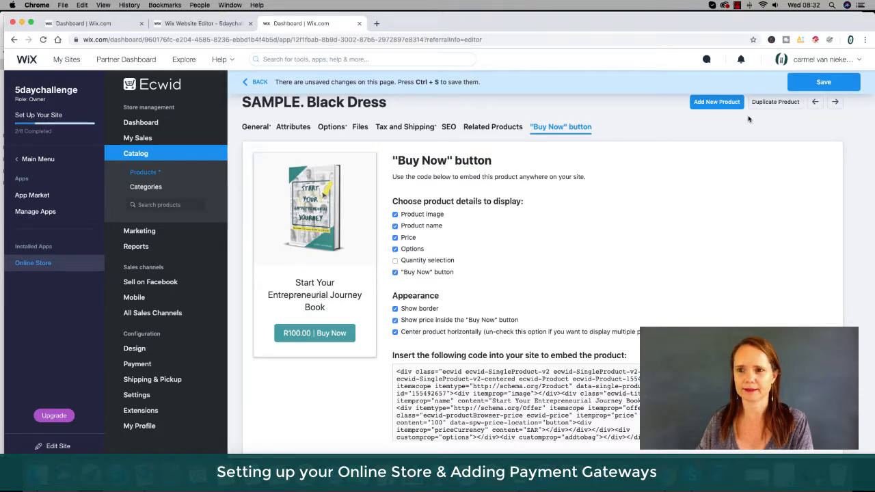
# Return to the product's general details and save the product changes.
pyautogui.click(255, 127)
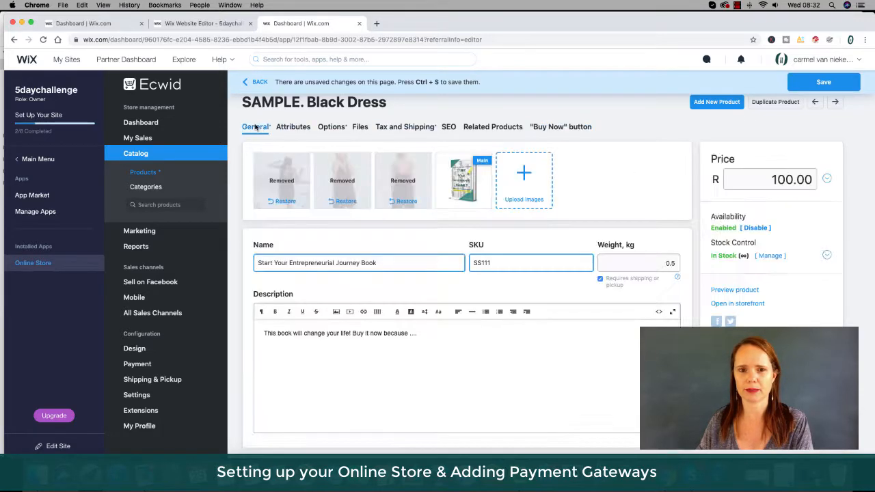
pyautogui.click(799, 86)
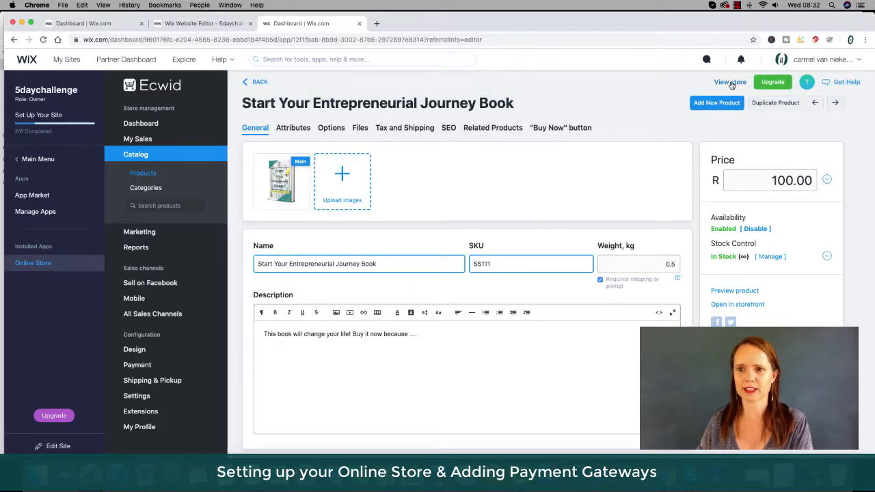
# Open the store front and view the Start Your Entrepreneurial Journey Book product page.
pyautogui.click(730, 82)
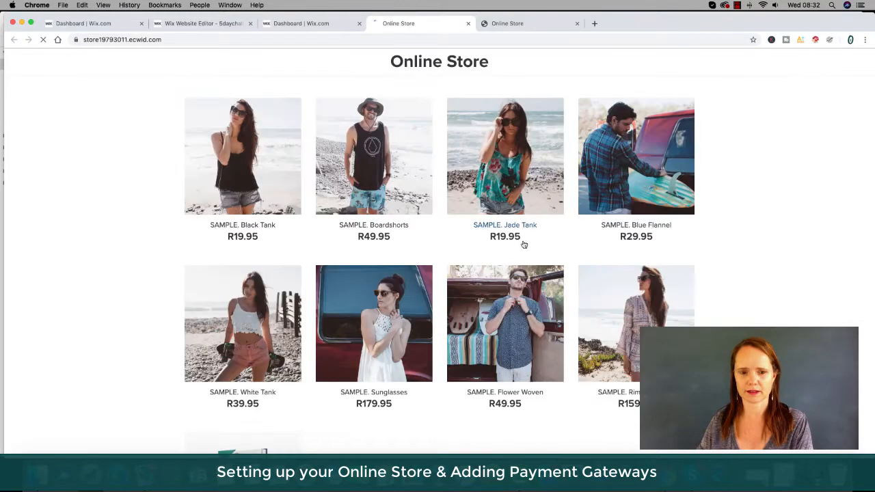
pyautogui.scroll(-5, 288, 370)
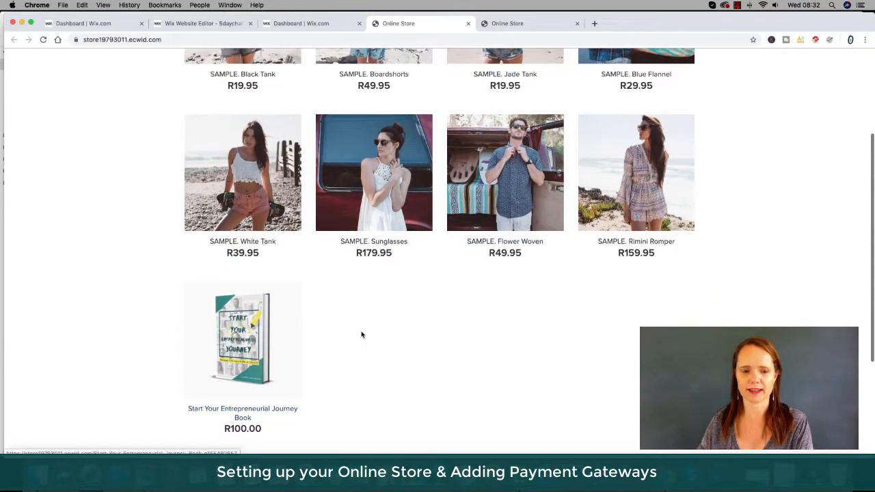
pyautogui.scroll(-2, 375, 333)
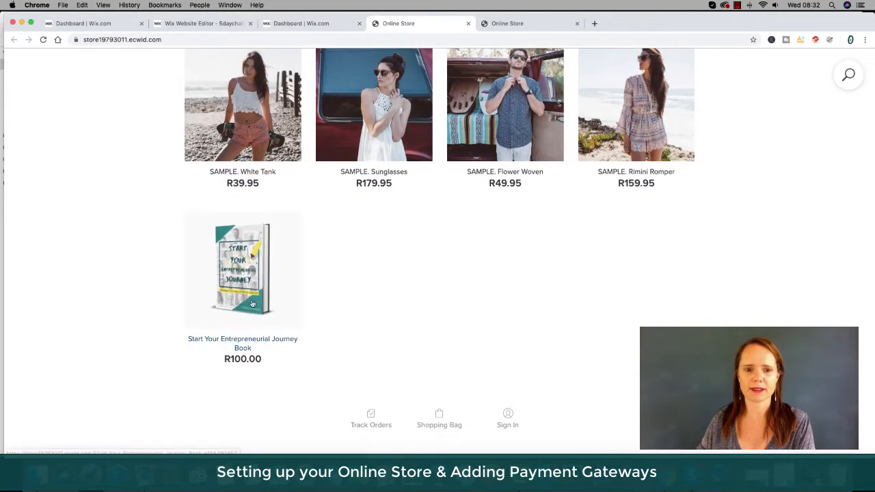
pyautogui.scroll(1, 336, 274)
pyautogui.scroll(5, 336, 274)
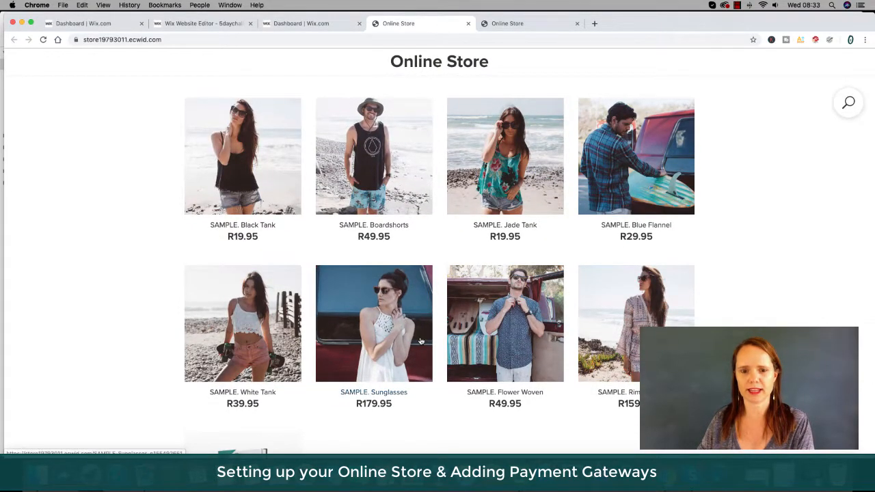
pyautogui.scroll(-4, 420, 342)
pyautogui.click(243, 357)
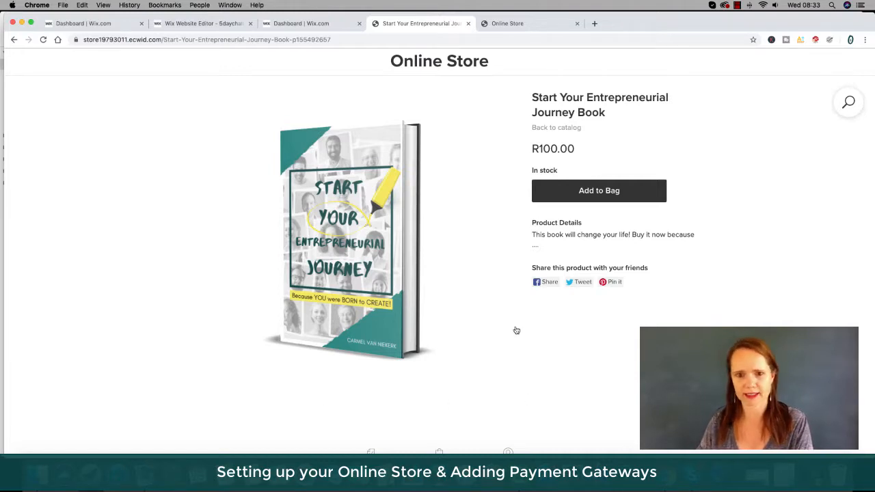
pyautogui.scroll(1, 463, 289)
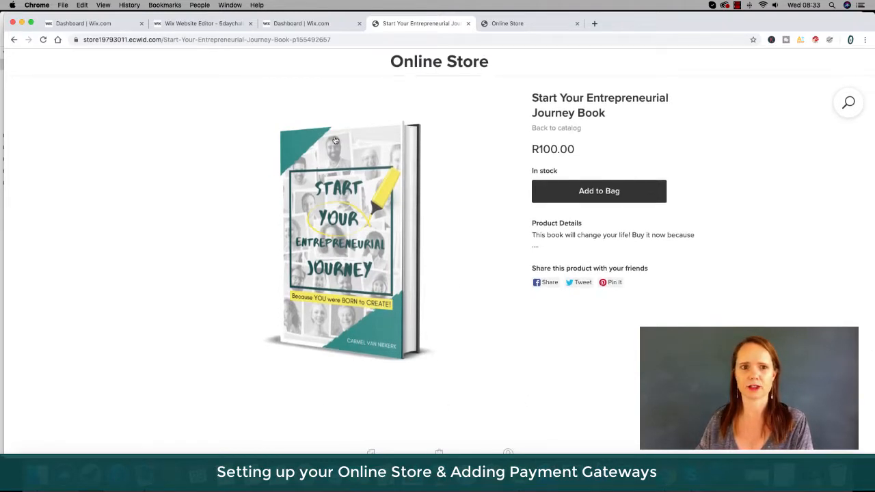
# Back in the products list, disable the SAMPLE. Black Tank product.
pyautogui.click(312, 24)
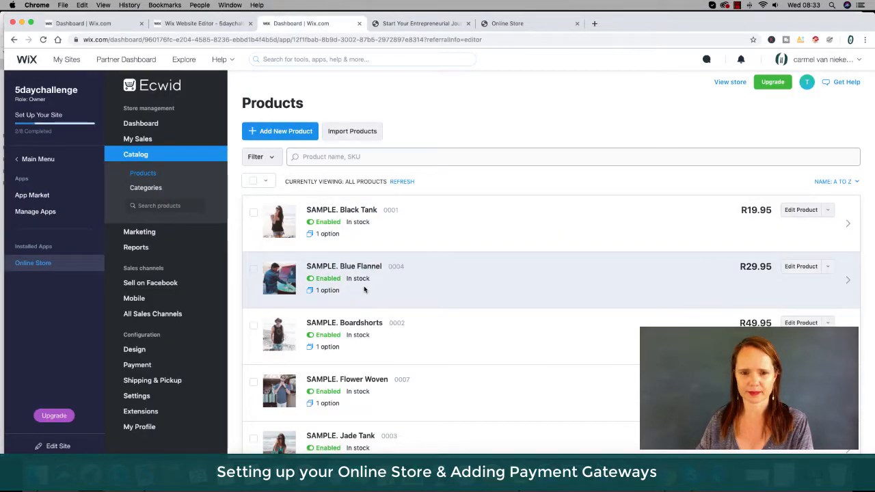
pyautogui.scroll(-1, 410, 280)
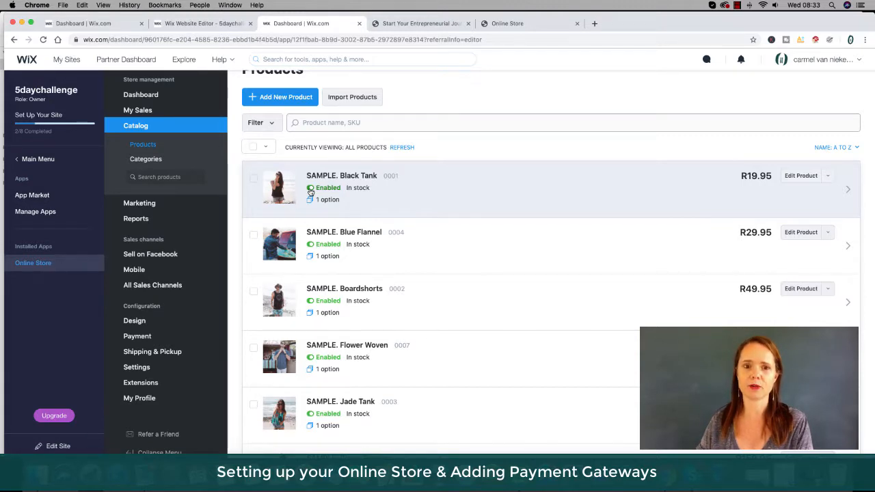
pyautogui.click(311, 189)
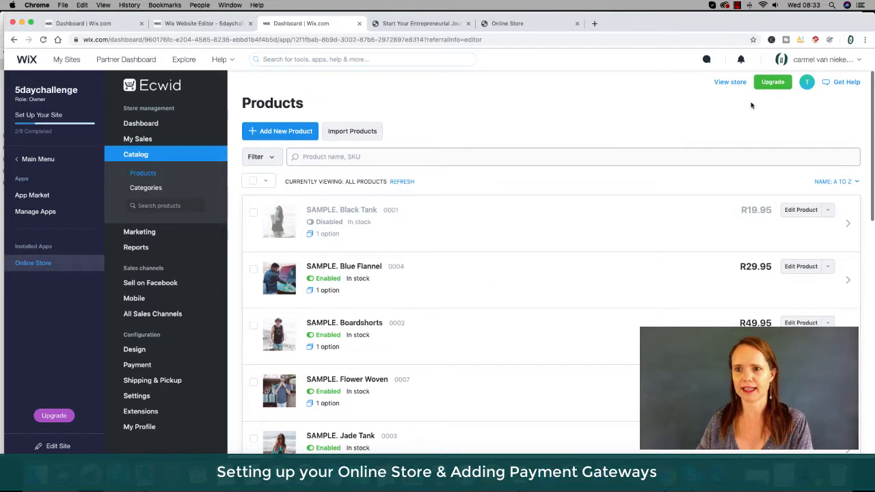
# Check the store front and the product list after disabling the sample product.
pyautogui.click(729, 82)
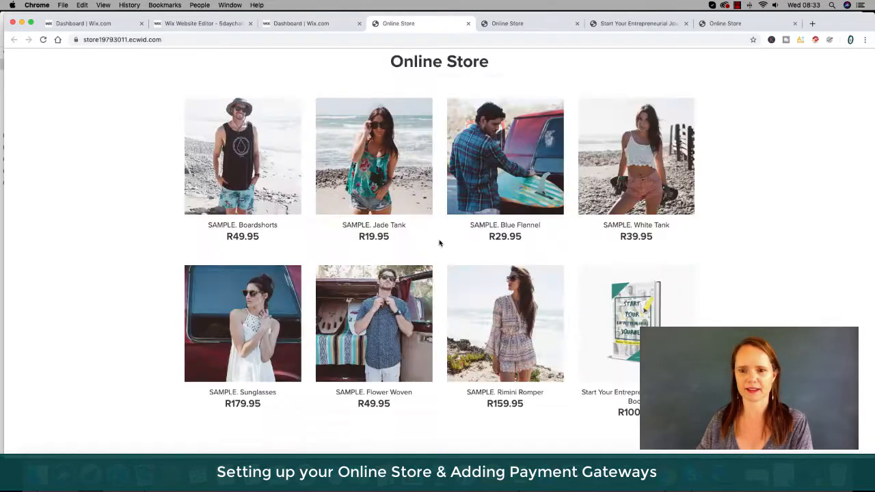
pyautogui.scroll(-3, 440, 243)
pyautogui.scroll(3, 440, 243)
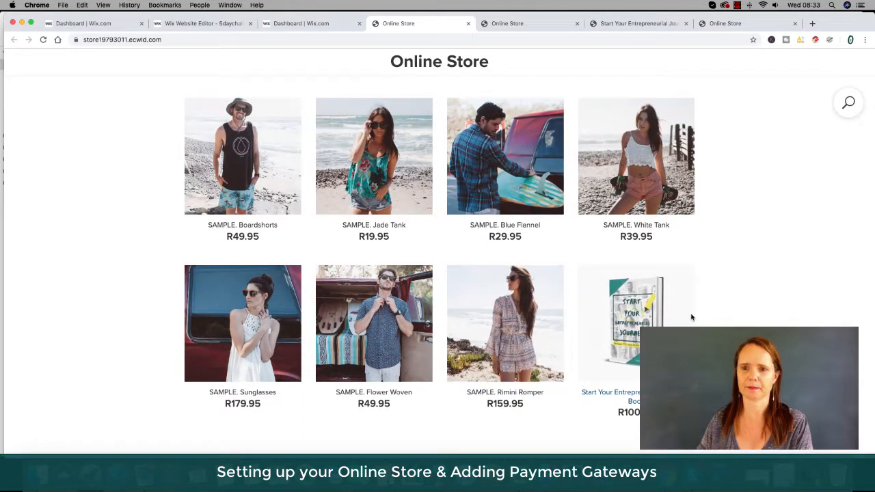
pyautogui.click(301, 25)
pyautogui.scroll(-3, 439, 280)
pyautogui.scroll(-3, 438, 280)
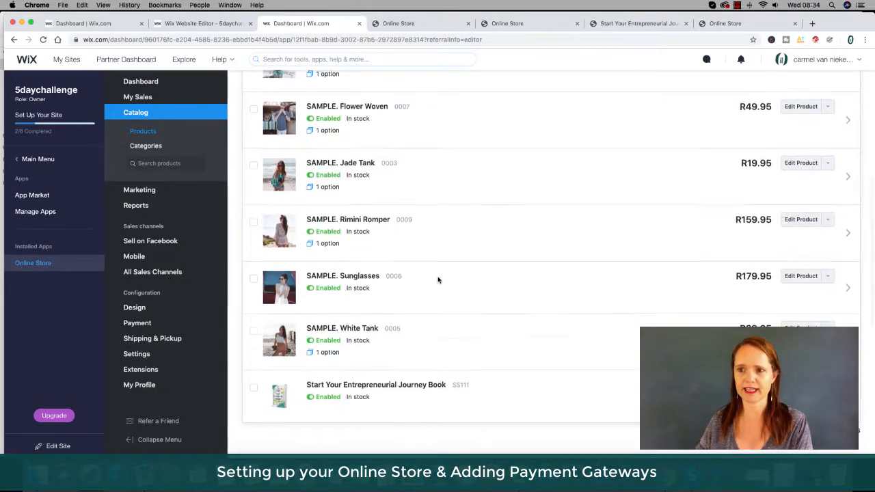
pyautogui.scroll(5, 438, 280)
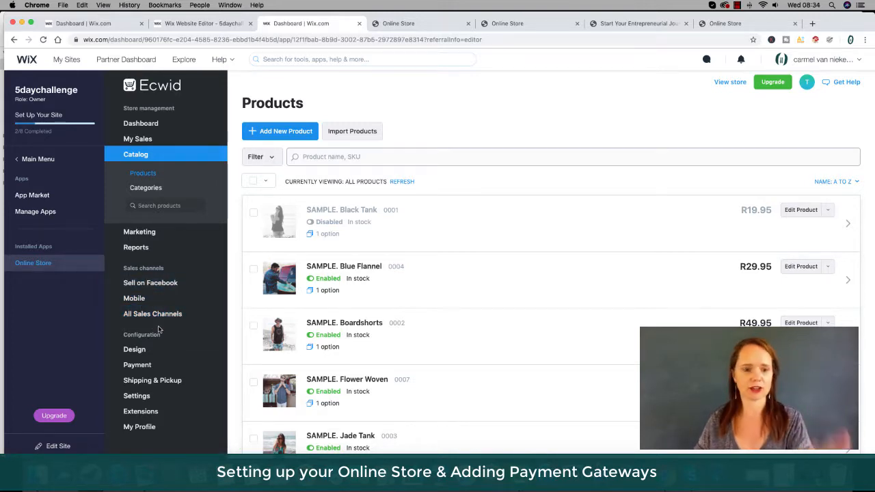
# Open the payment settings and remove the Phone order payment method.
pyautogui.scroll(-3, 194, 363)
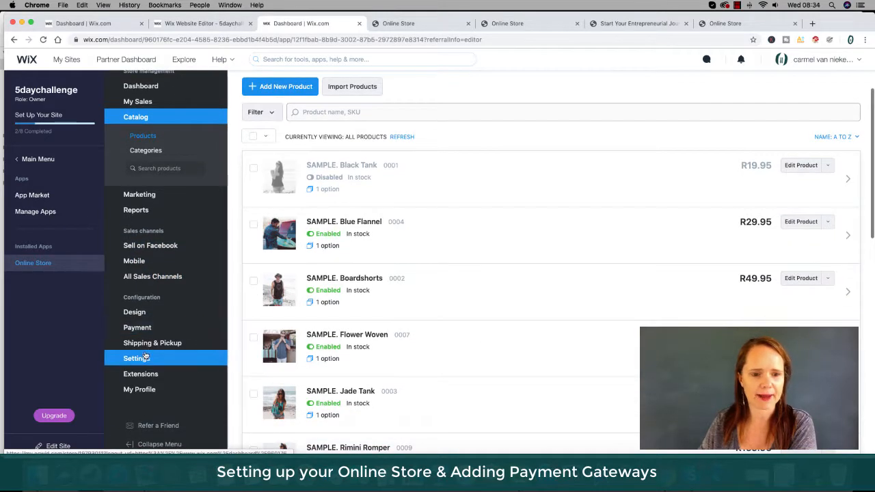
pyautogui.moveTo(149, 344)
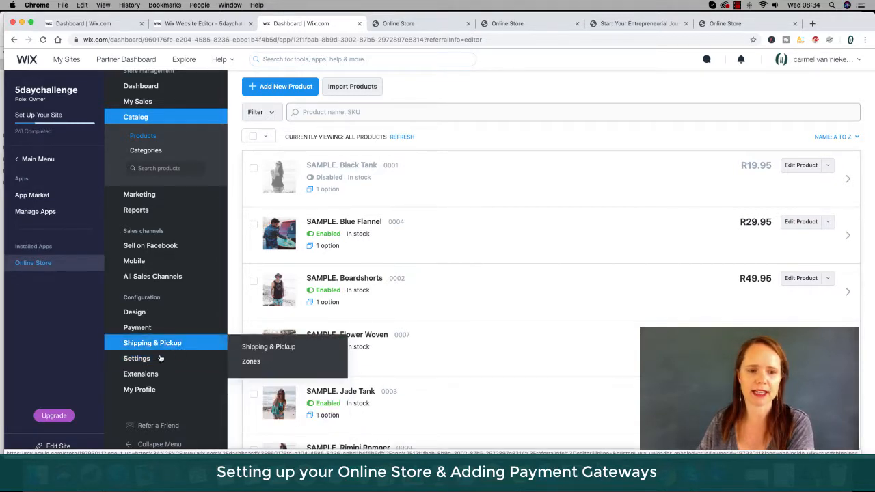
pyautogui.moveTo(157, 360)
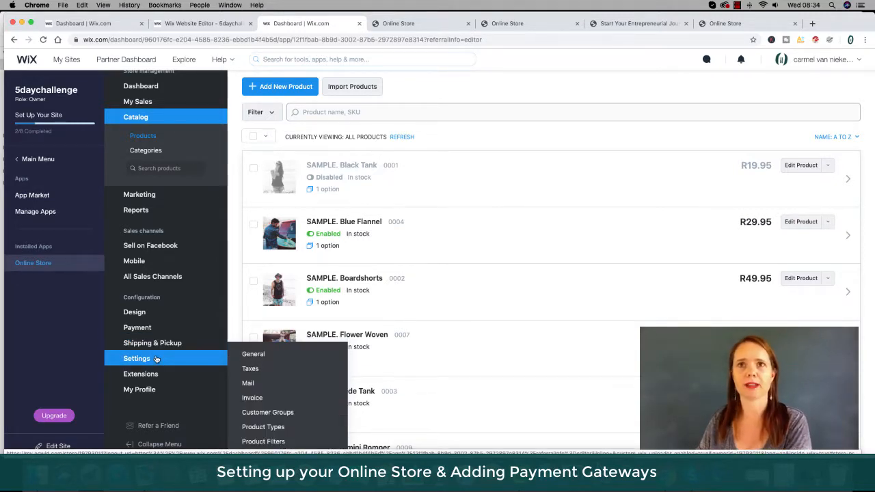
pyautogui.moveTo(141, 393)
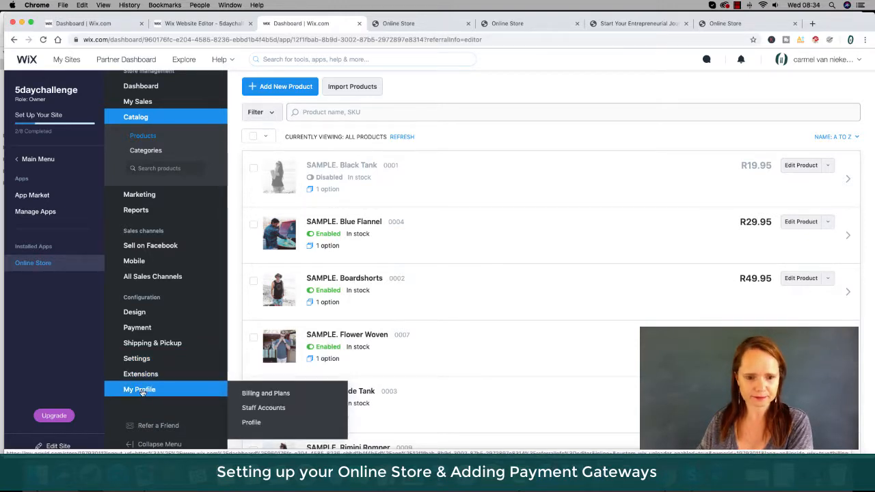
pyautogui.click(137, 328)
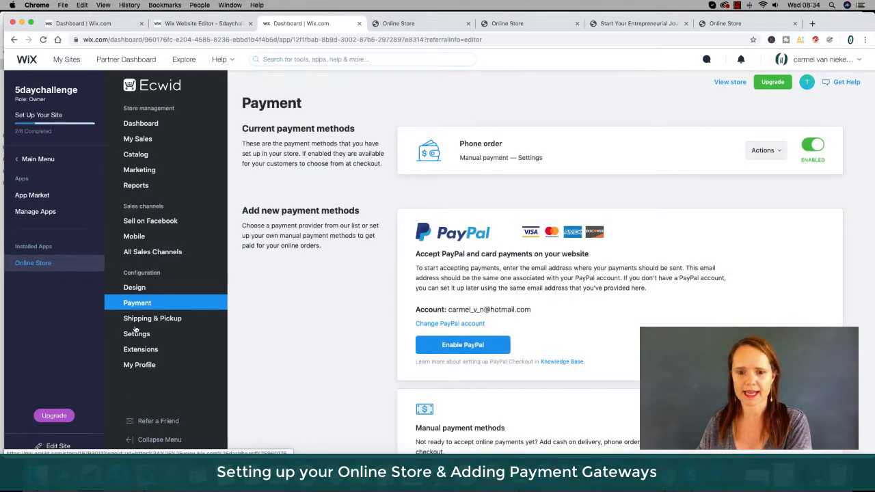
pyautogui.scroll(-2, 353, 358)
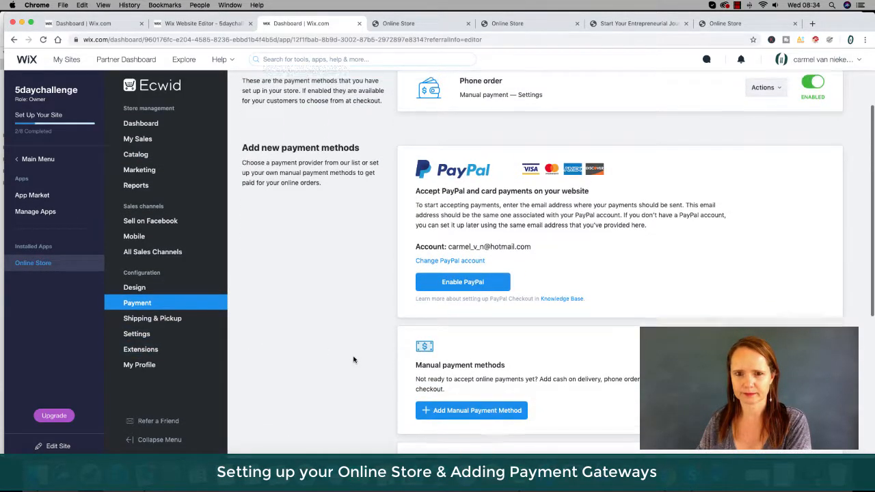
pyautogui.scroll(-7, 354, 360)
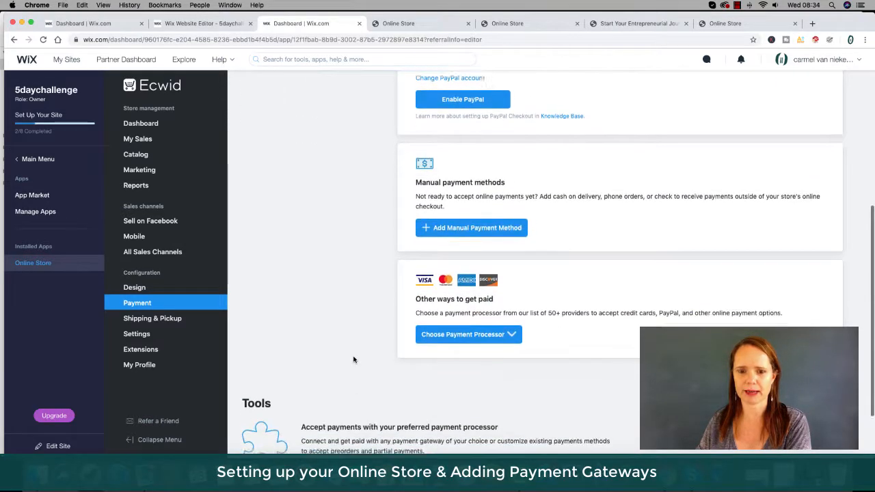
pyautogui.scroll(-2, 353, 360)
pyautogui.scroll(8, 354, 359)
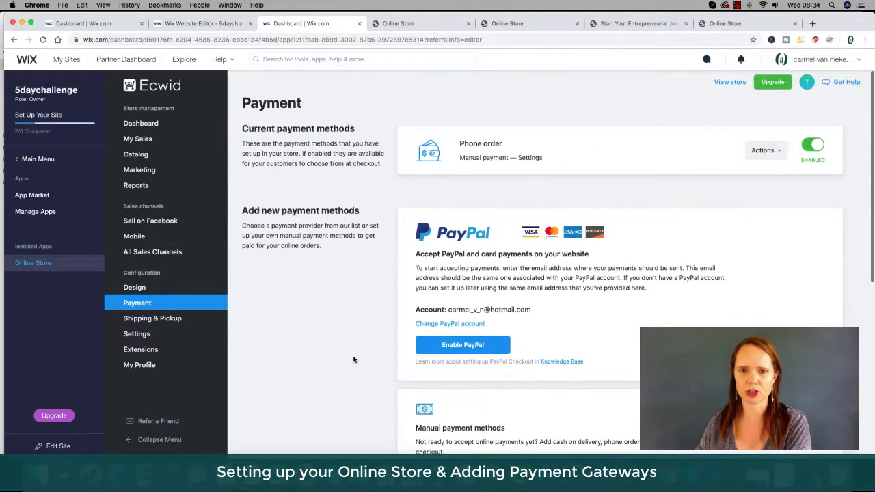
pyautogui.scroll(-5, 356, 360)
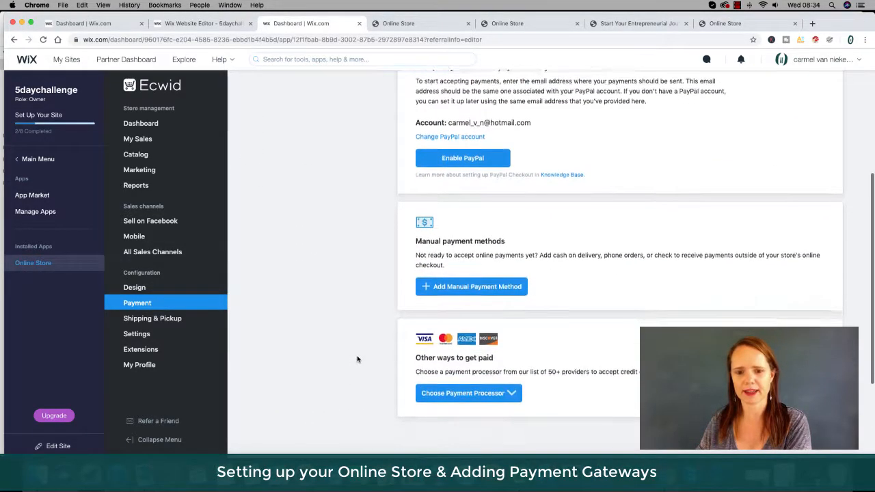
pyautogui.scroll(-4, 357, 360)
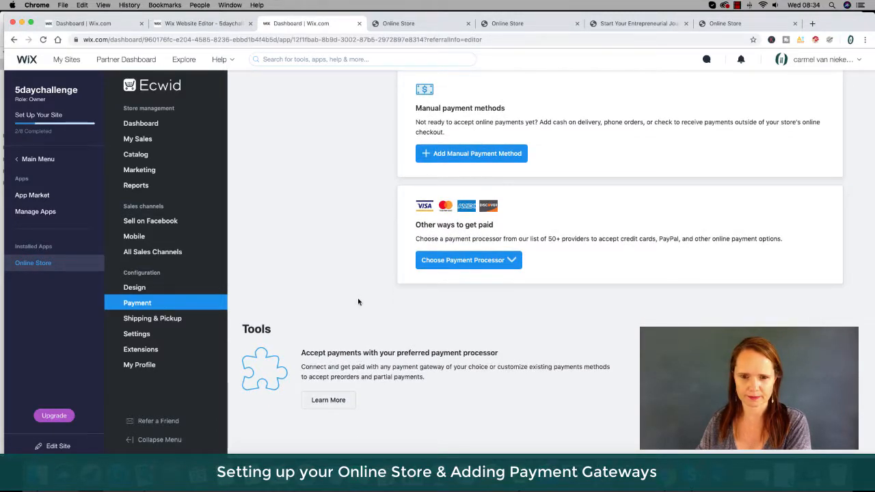
pyautogui.scroll(7, 359, 302)
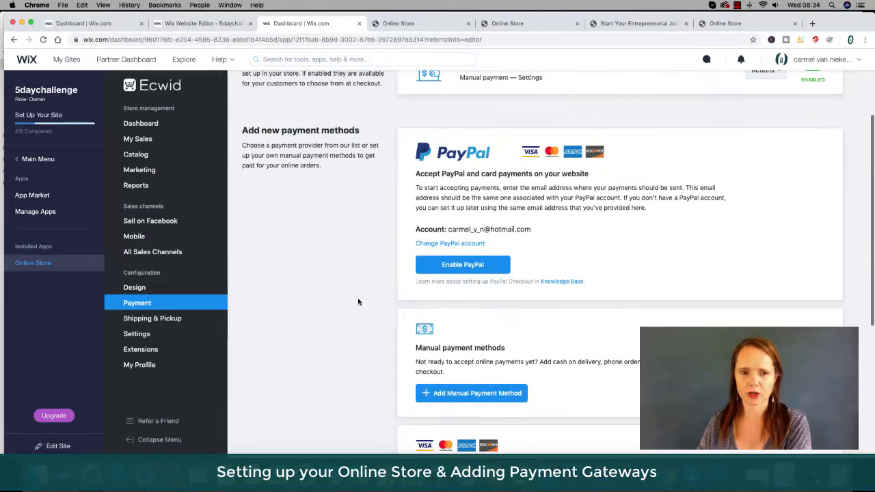
pyautogui.scroll(2, 359, 302)
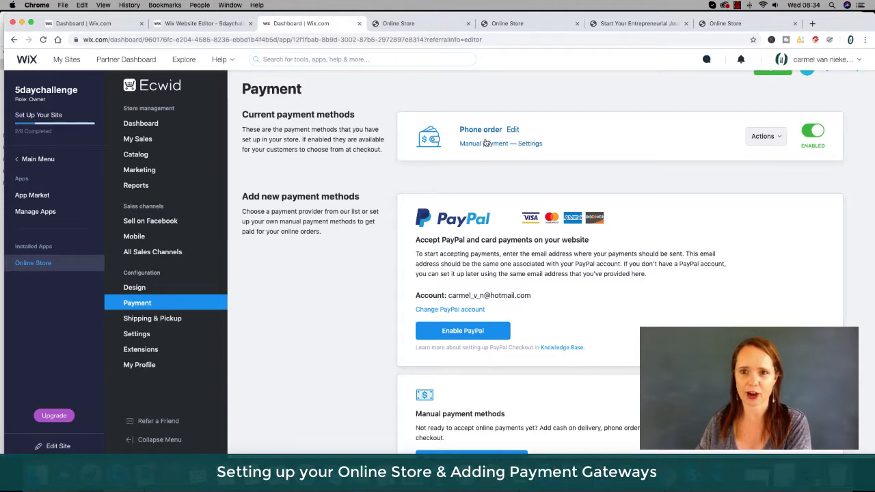
pyautogui.click(775, 138)
pyautogui.click(761, 180)
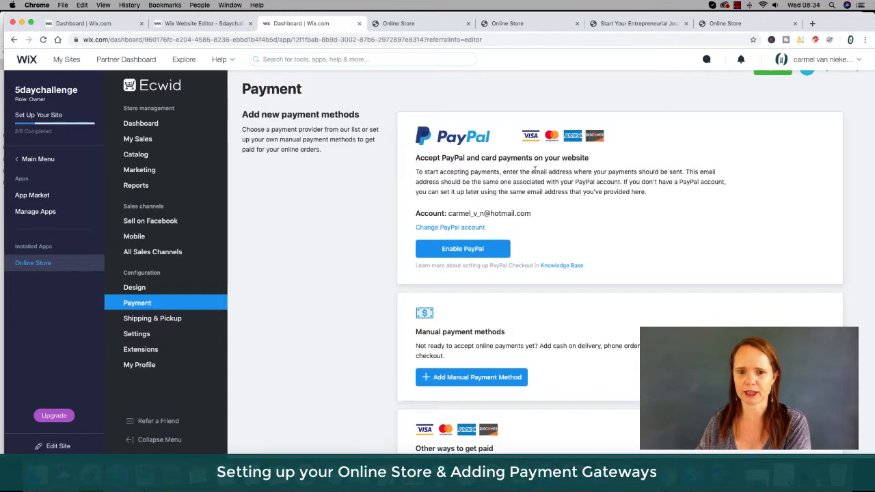
# Add Zapper: Mobile Payments as a new payment processor from the list of other payment providers.
pyautogui.scroll(-3, 618, 228)
pyautogui.scroll(-2, 617, 228)
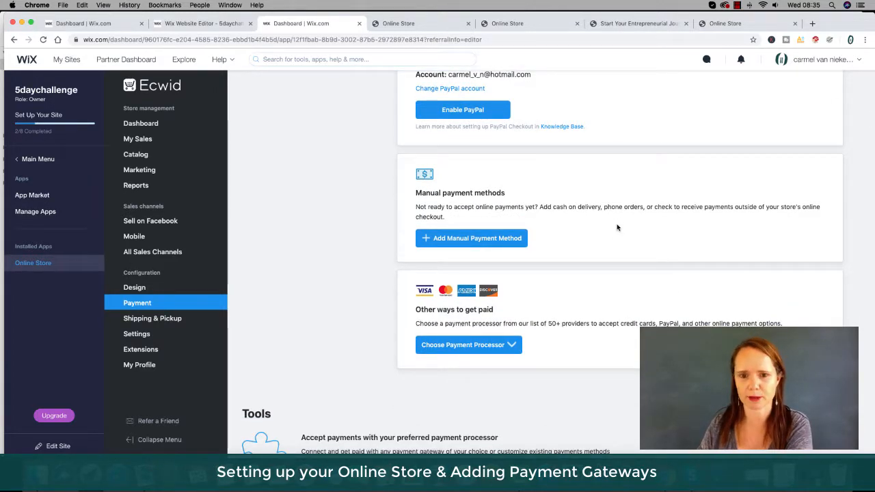
pyautogui.scroll(-2, 617, 228)
pyautogui.scroll(-1, 618, 228)
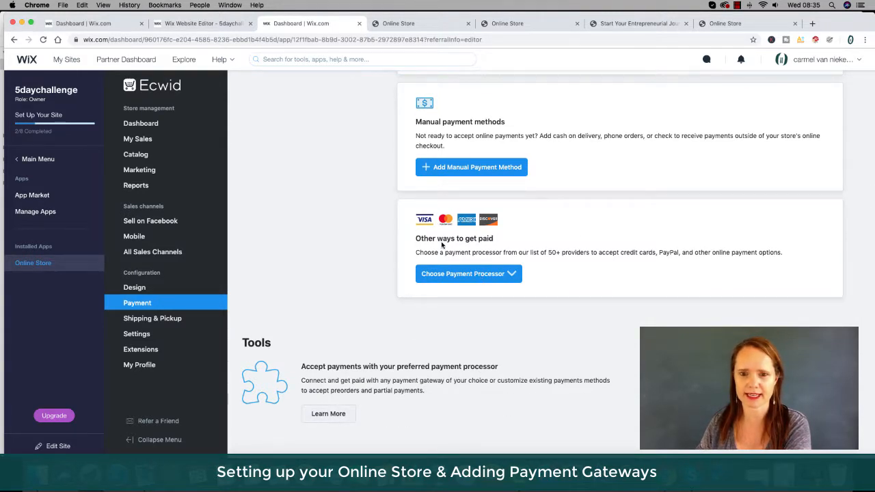
pyautogui.click(492, 277)
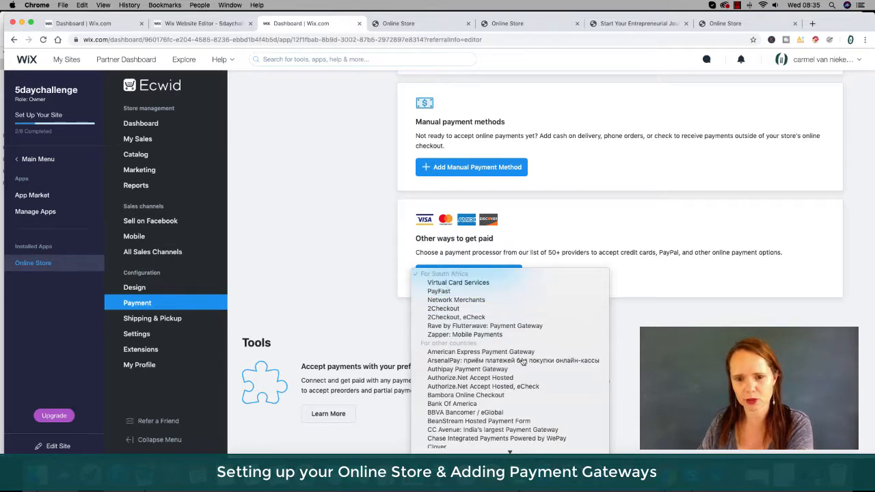
pyautogui.scroll(-2, 544, 387)
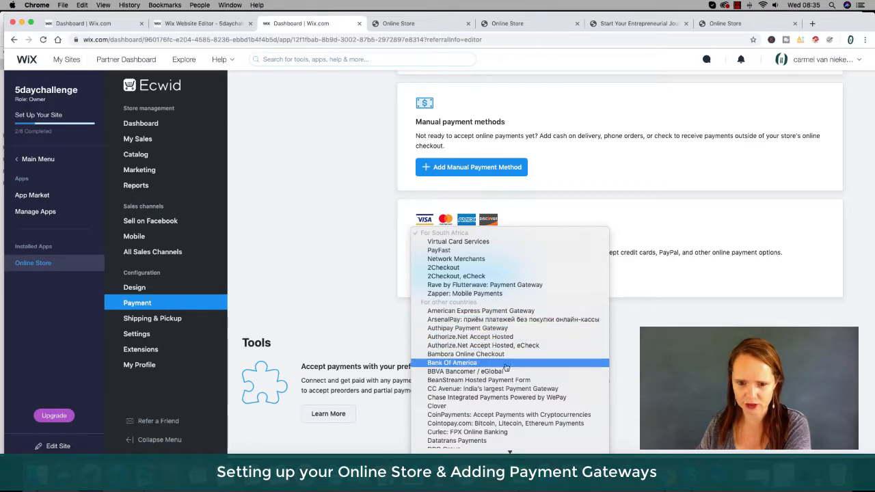
pyautogui.scroll(-5, 510, 387)
pyautogui.scroll(-10, 510, 387)
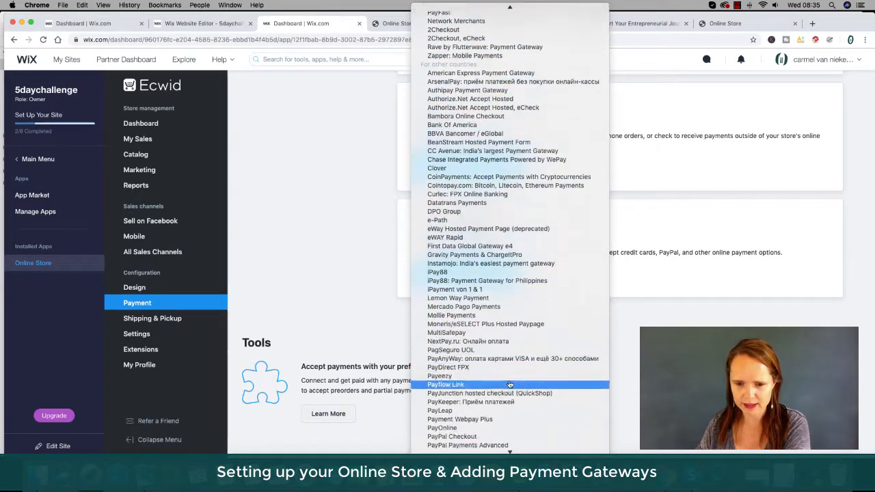
pyautogui.scroll(-3, 510, 386)
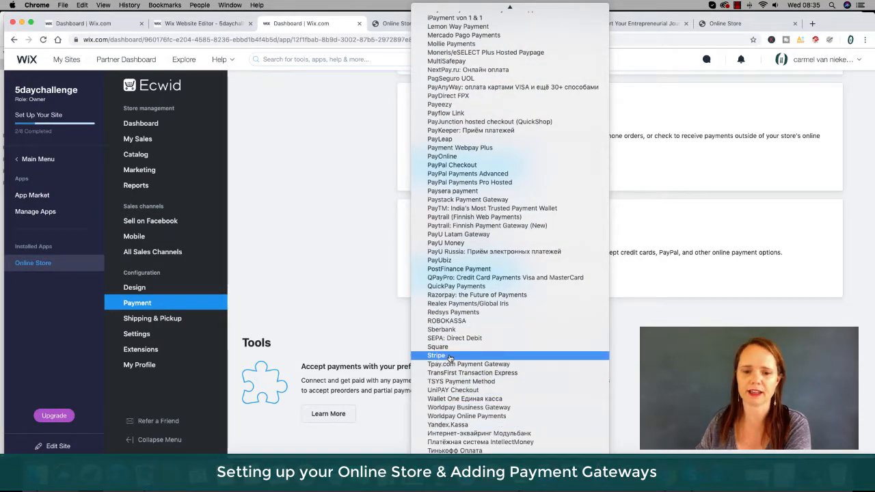
pyautogui.scroll(2, 463, 348)
pyautogui.scroll(10, 463, 347)
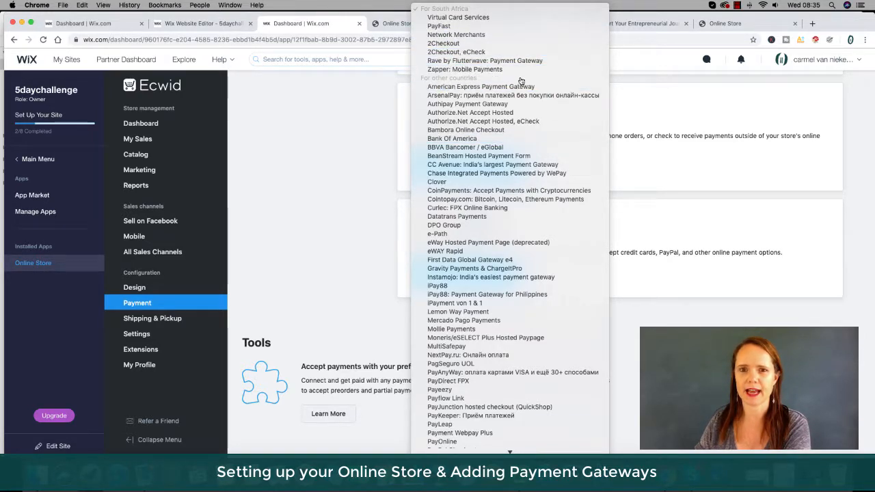
pyautogui.click(455, 71)
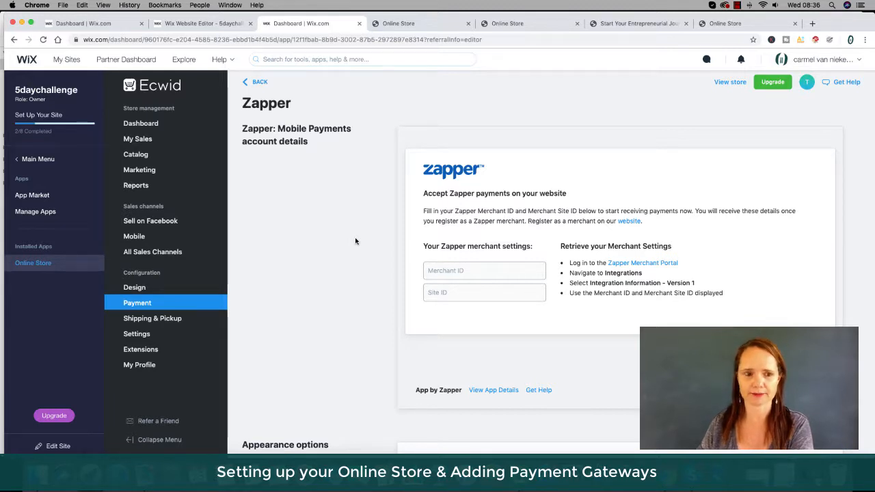
# Review the Zapper account settings page and return to the payment methods overview.
pyautogui.scroll(-5, 356, 240)
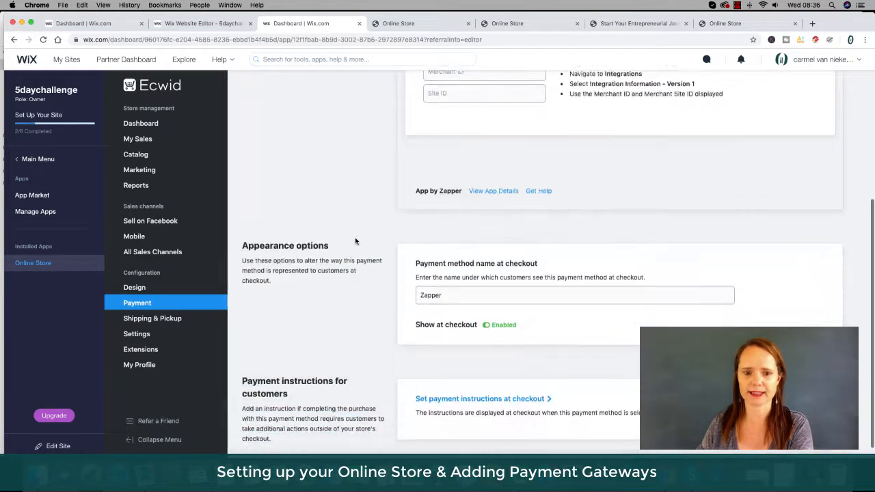
pyautogui.scroll(5, 355, 241)
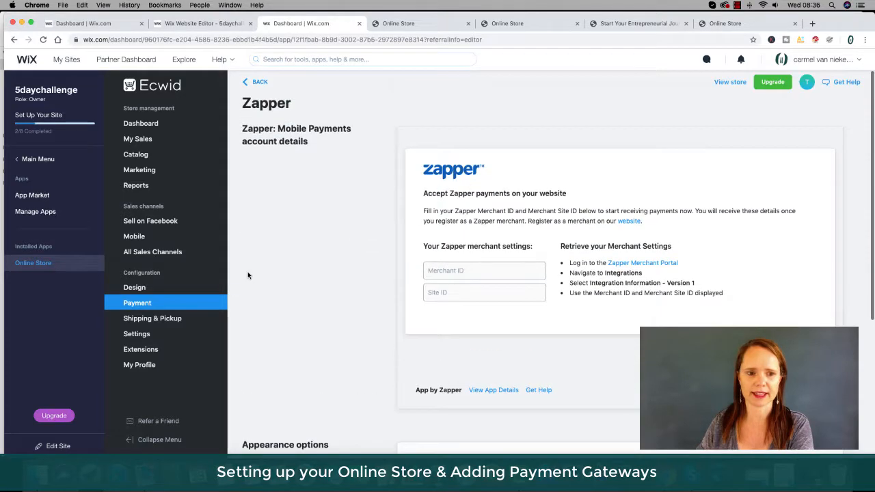
pyautogui.click(151, 304)
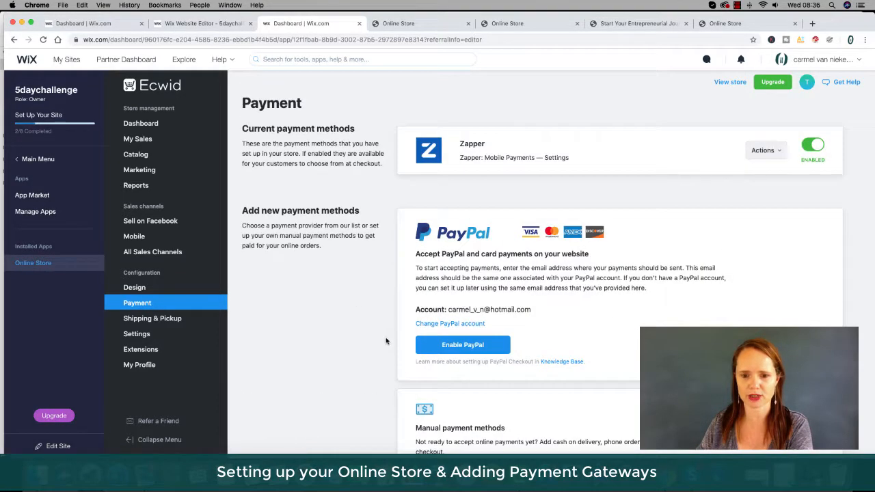
# Open the payment processor list again and close it without choosing a provider.
pyautogui.scroll(-5, 385, 340)
pyautogui.scroll(-1, 386, 338)
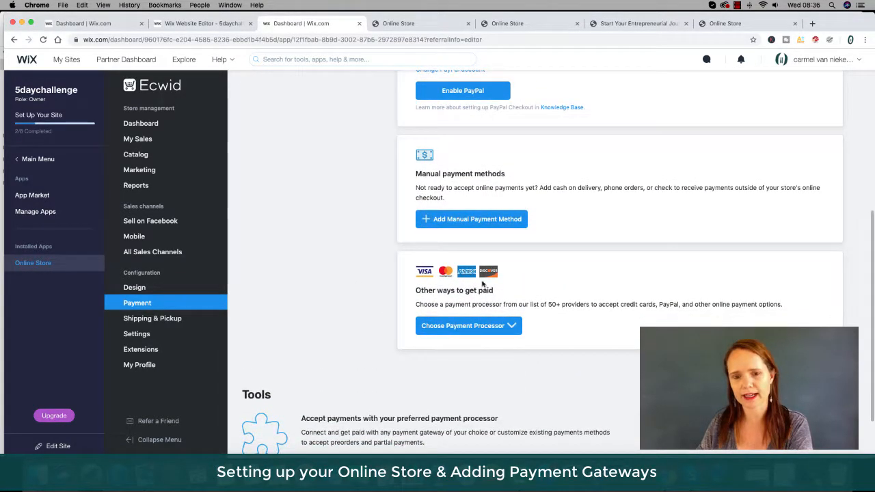
pyautogui.click(505, 328)
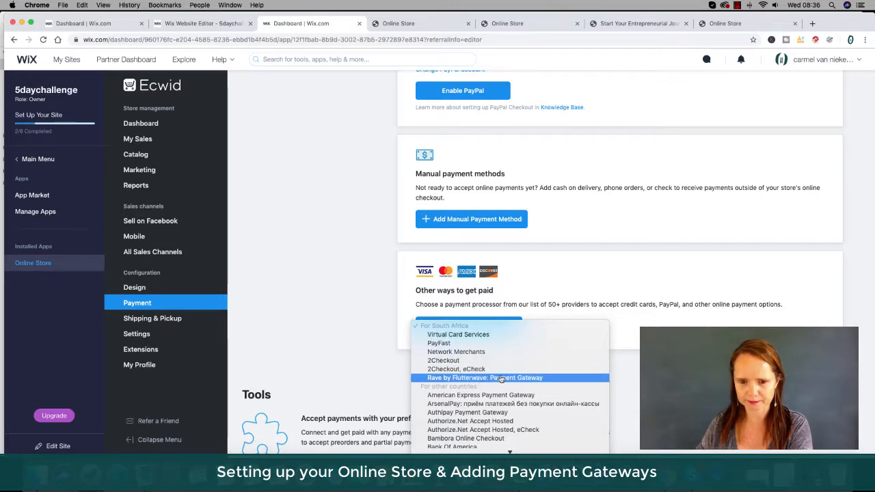
pyautogui.click(363, 309)
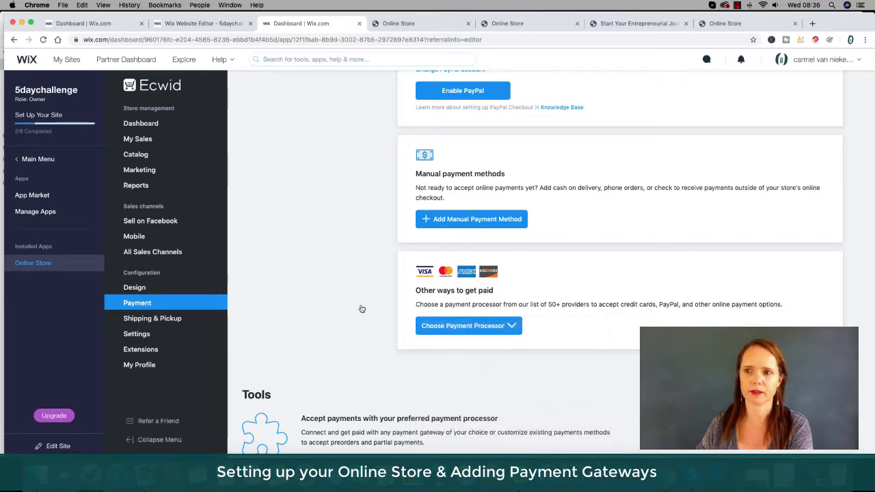
pyautogui.scroll(5, 363, 309)
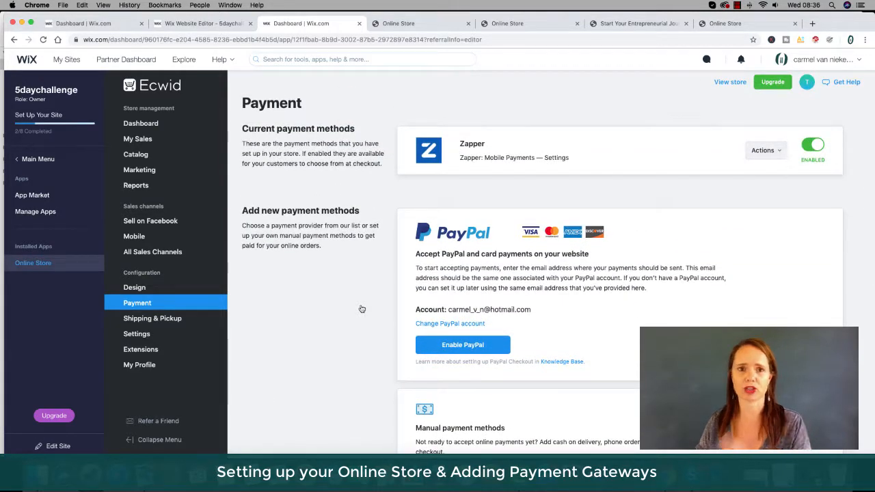